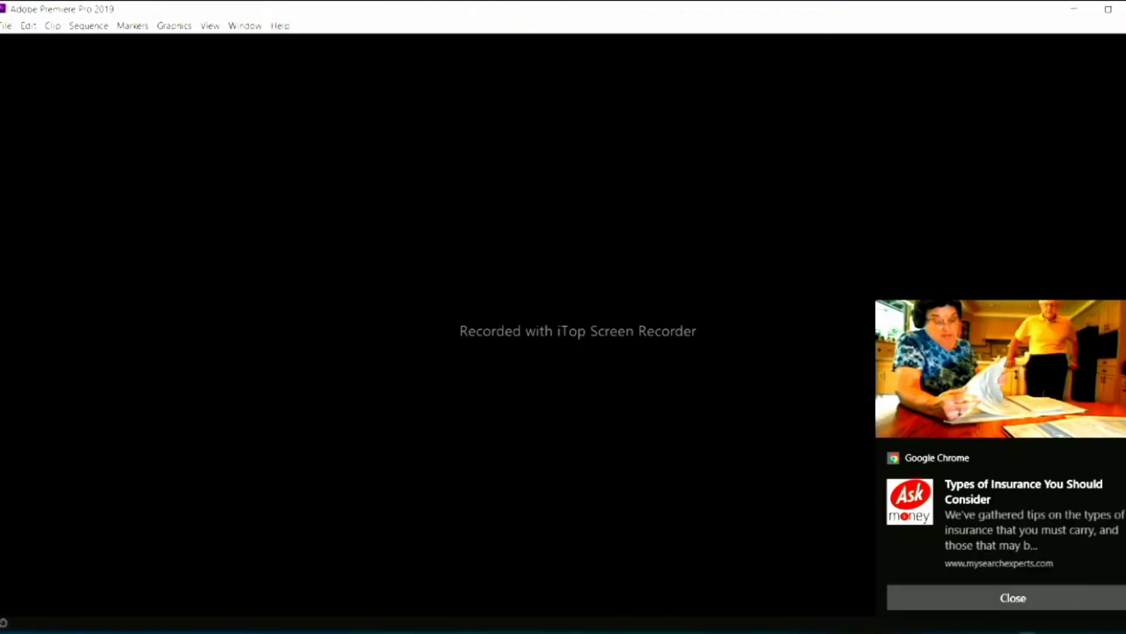
# Step: Disconnect the computer from the OPPO A16k Wi-Fi network
pyautogui.click(1085, 632)
pyautogui.click(1048, 298)
pyautogui.click(1098, 287)
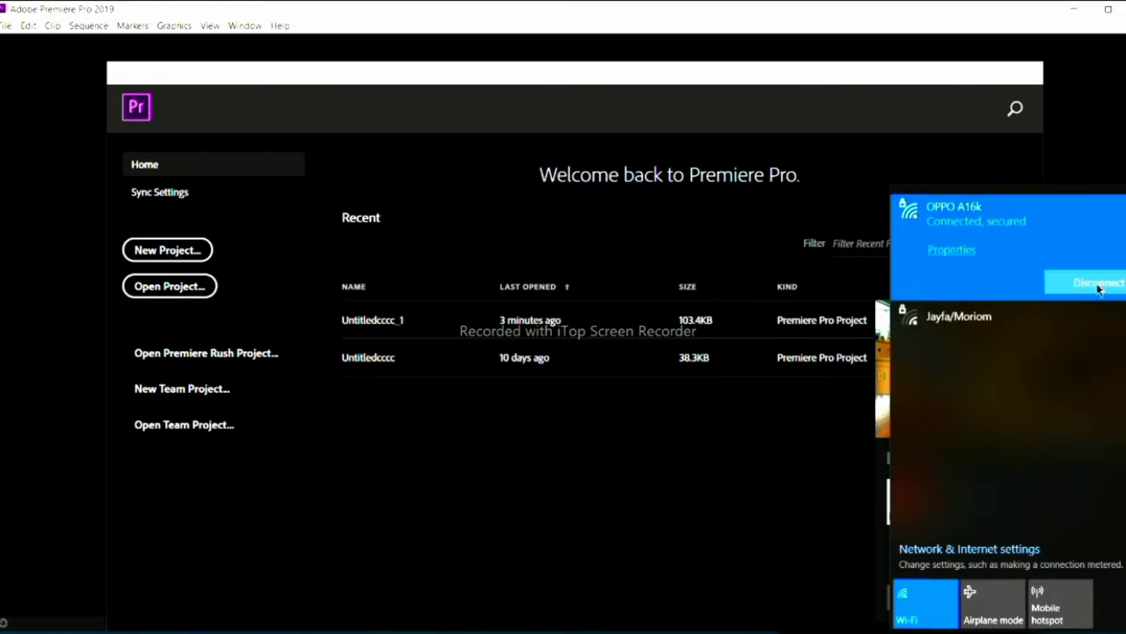
pyautogui.click(419, 482)
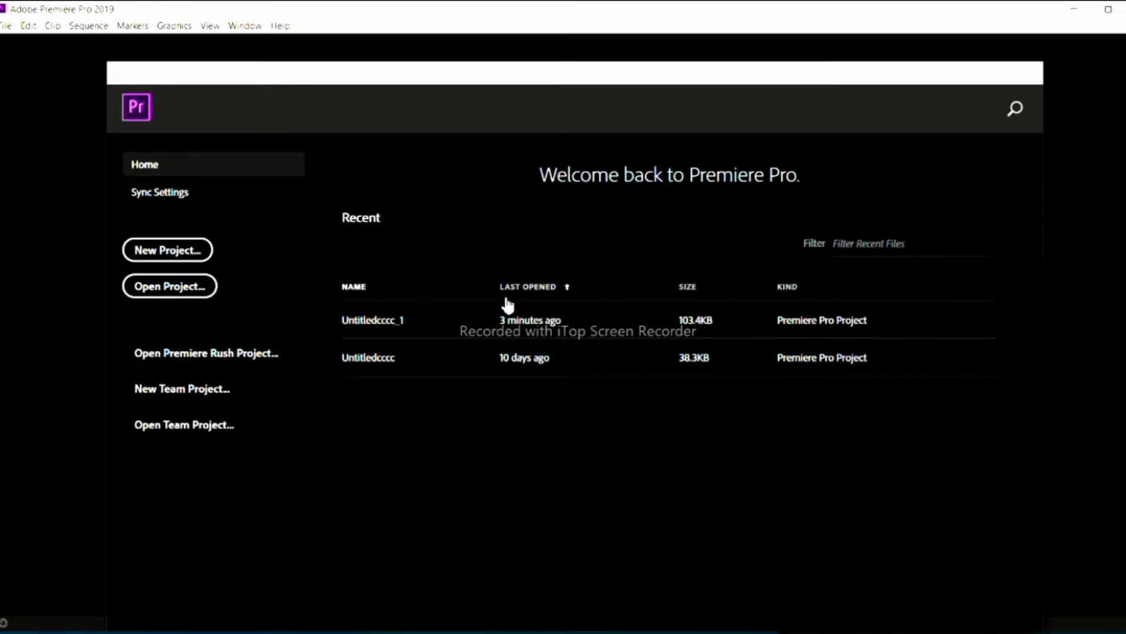
# Step: Create a new project named video, stored on the Desktop, keeping the default rendering and capture settings
pyautogui.click(178, 290)
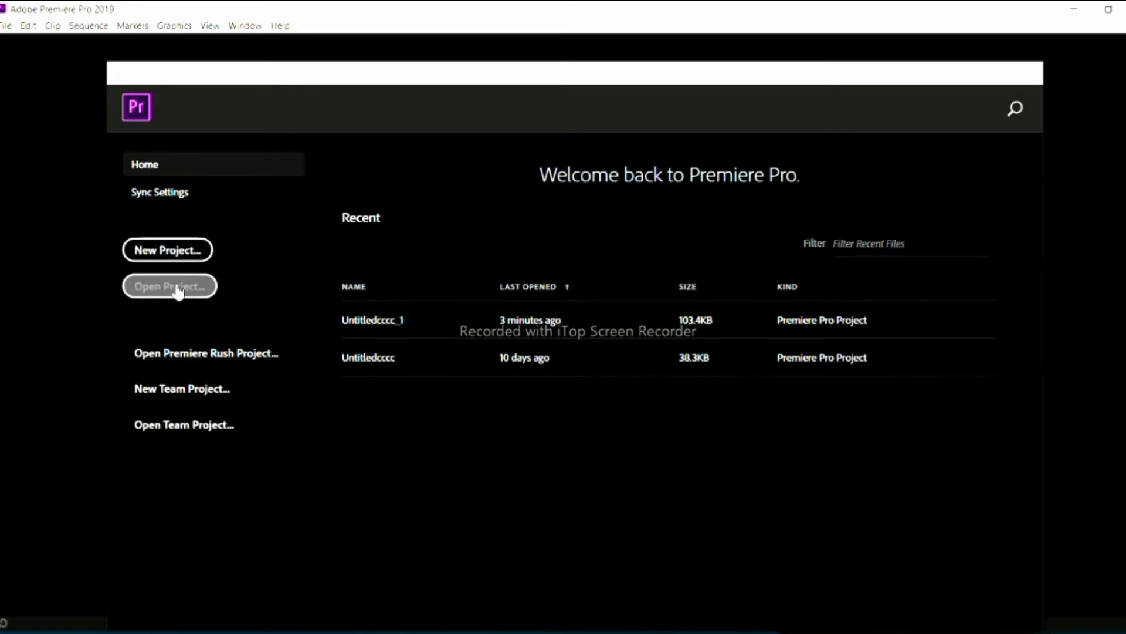
pyautogui.click(170, 257)
pyautogui.write('video')
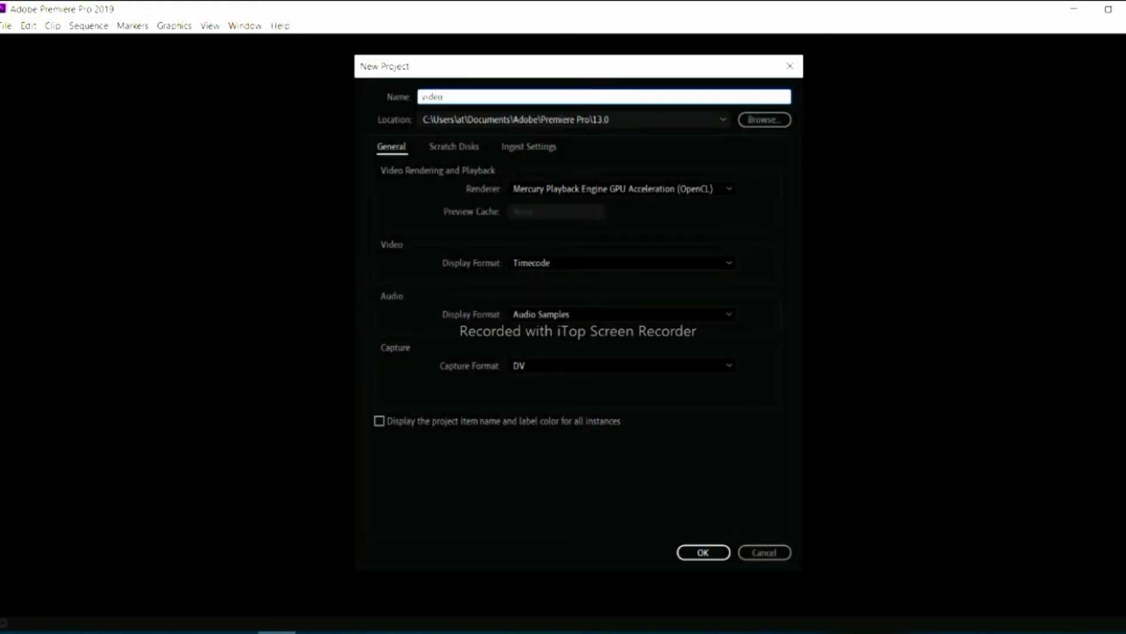
pyautogui.click(762, 119)
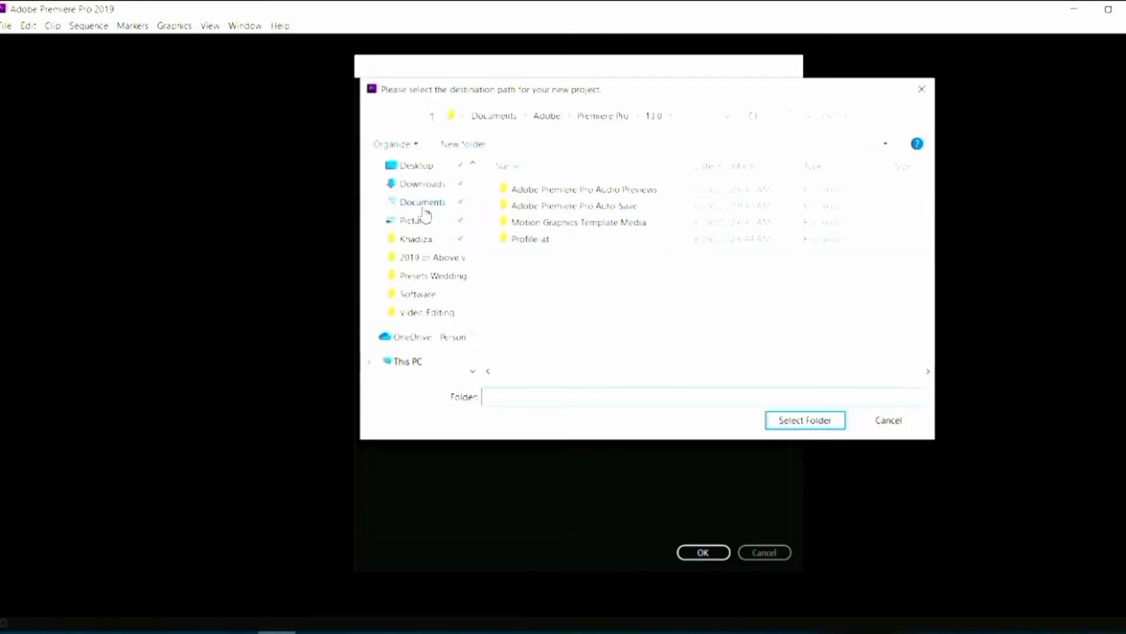
pyautogui.click(415, 166)
pyautogui.click(793, 421)
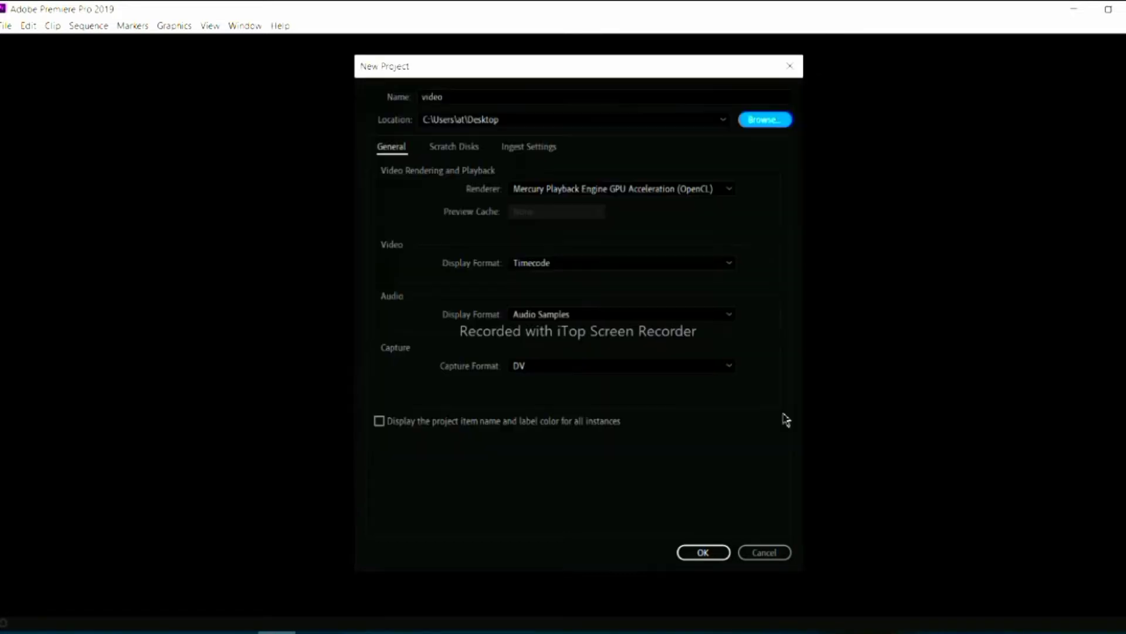
pyautogui.click(712, 552)
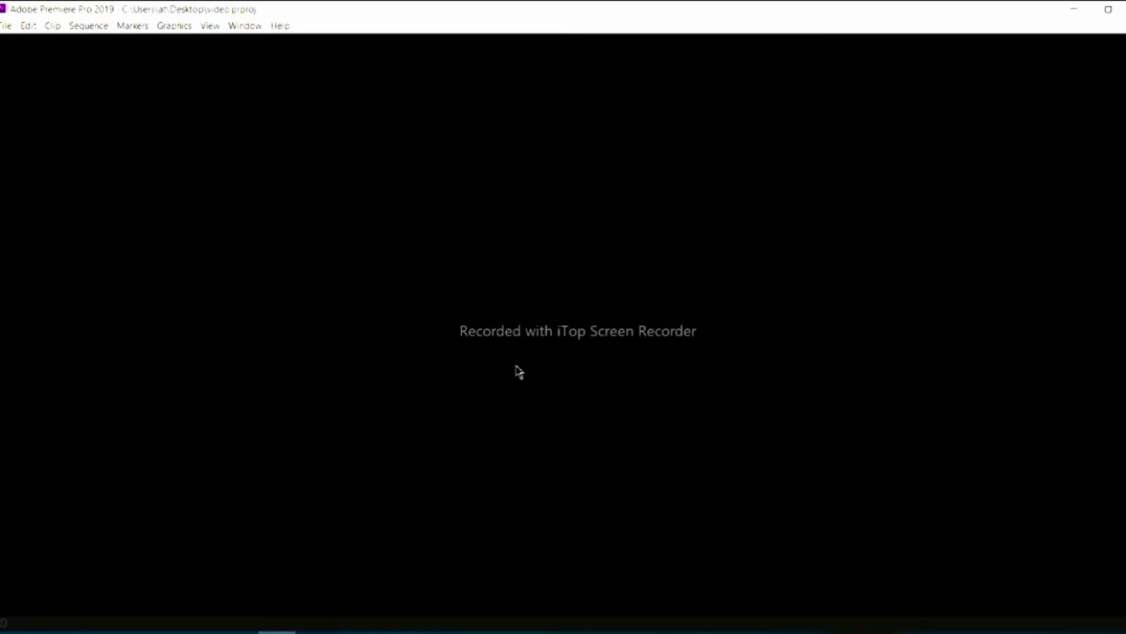
# Step: Import the pexels-edmond-dantès-7103554 video from Downloads and place it in the empty timeline to create a sequence
pyautogui.doubleClick(219, 530)
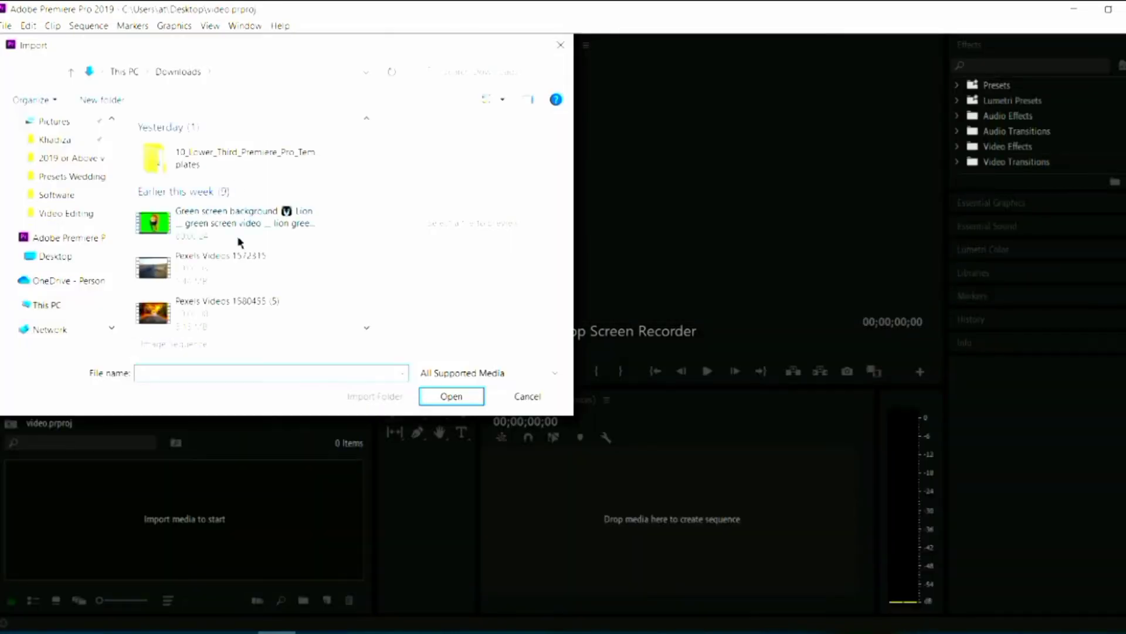
pyautogui.moveTo(364, 147); pyautogui.dragTo(346, 267)
pyautogui.click(305, 296)
pyautogui.click(451, 395)
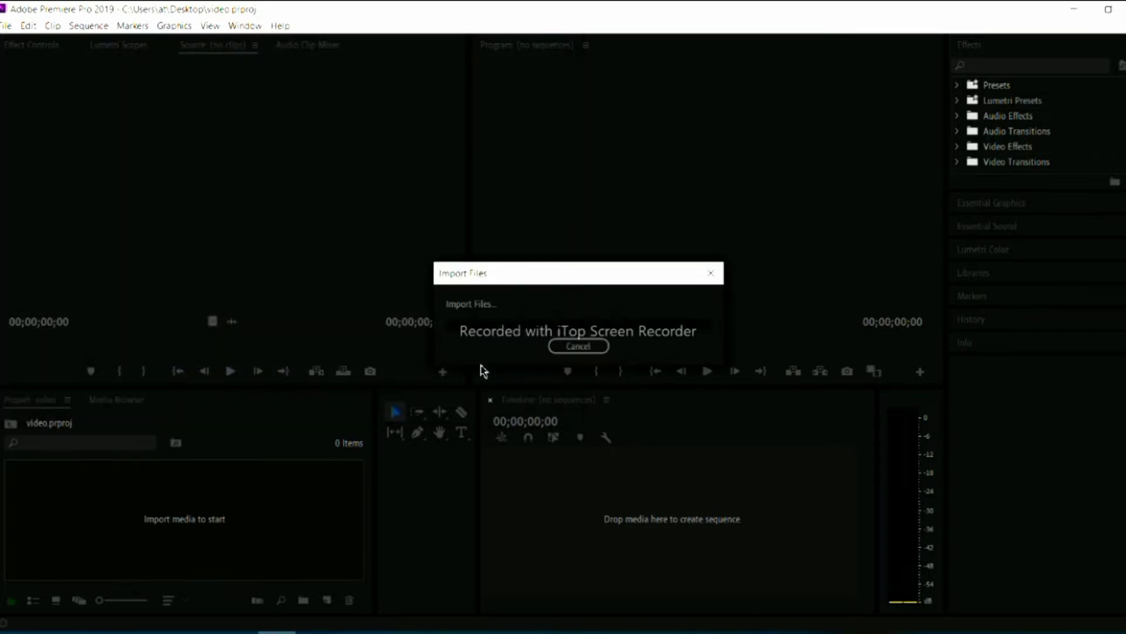
pyautogui.moveTo(82, 505); pyautogui.dragTo(524, 512)
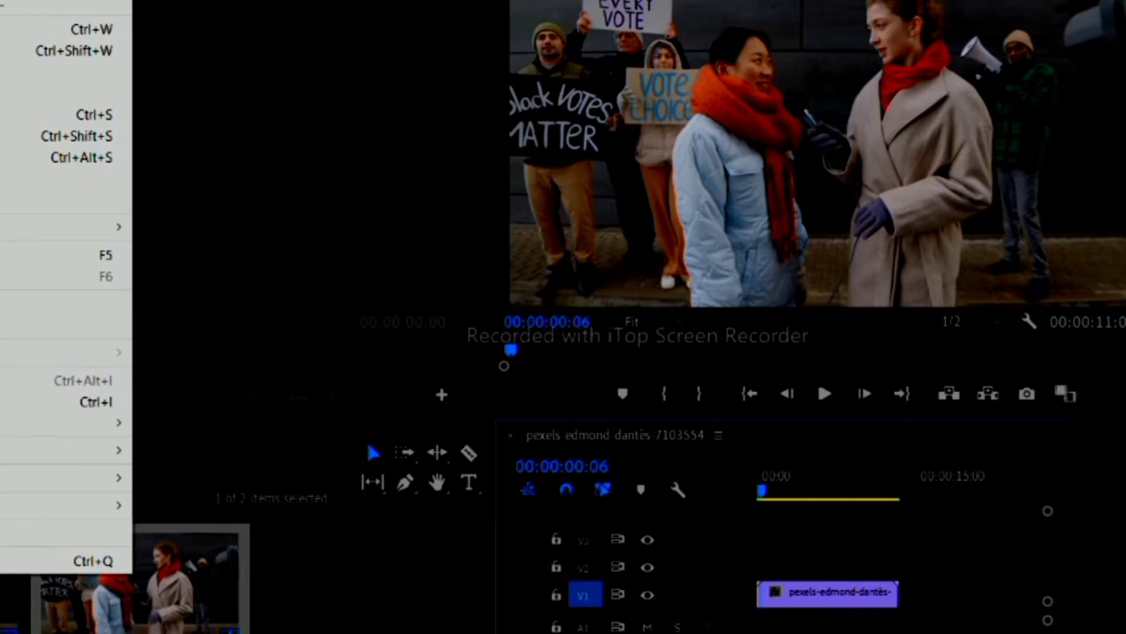
# Step: Create a legacy title named Title 01 and start a text line near the lower-left corner of the video frame
pyautogui.moveTo(35, 2)
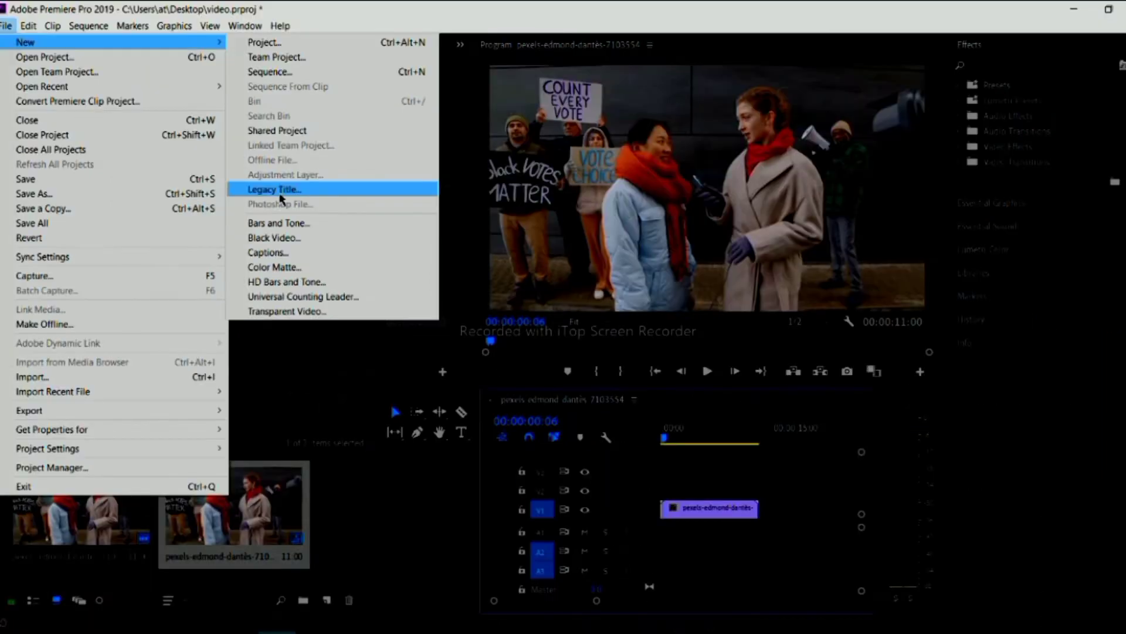
pyautogui.click(280, 192)
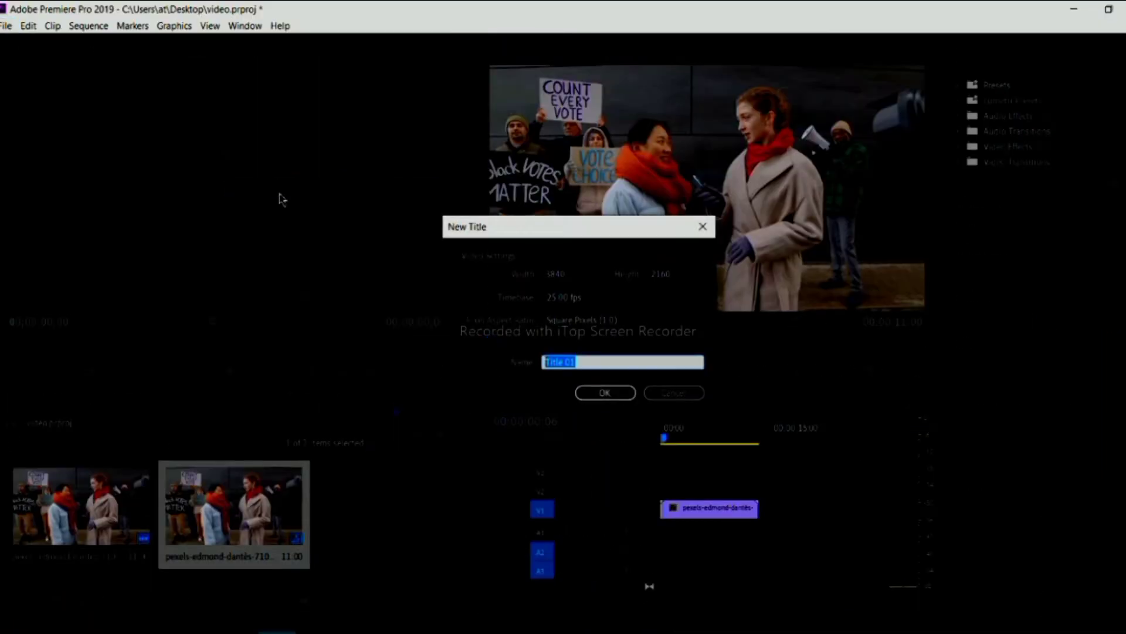
pyautogui.click(596, 391)
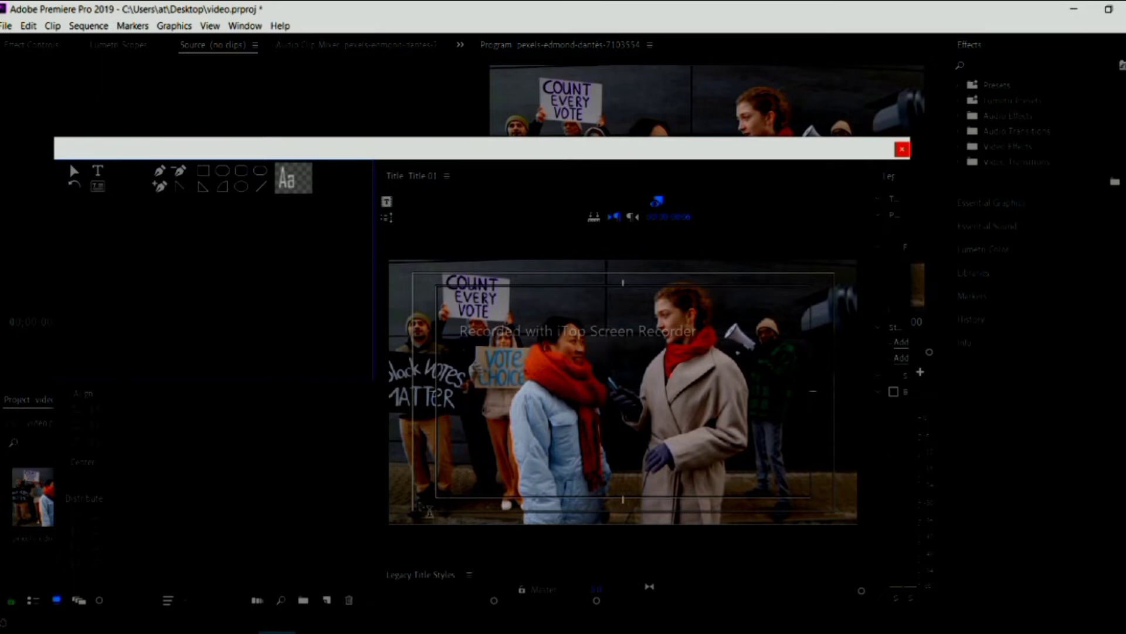
pyautogui.click(410, 504)
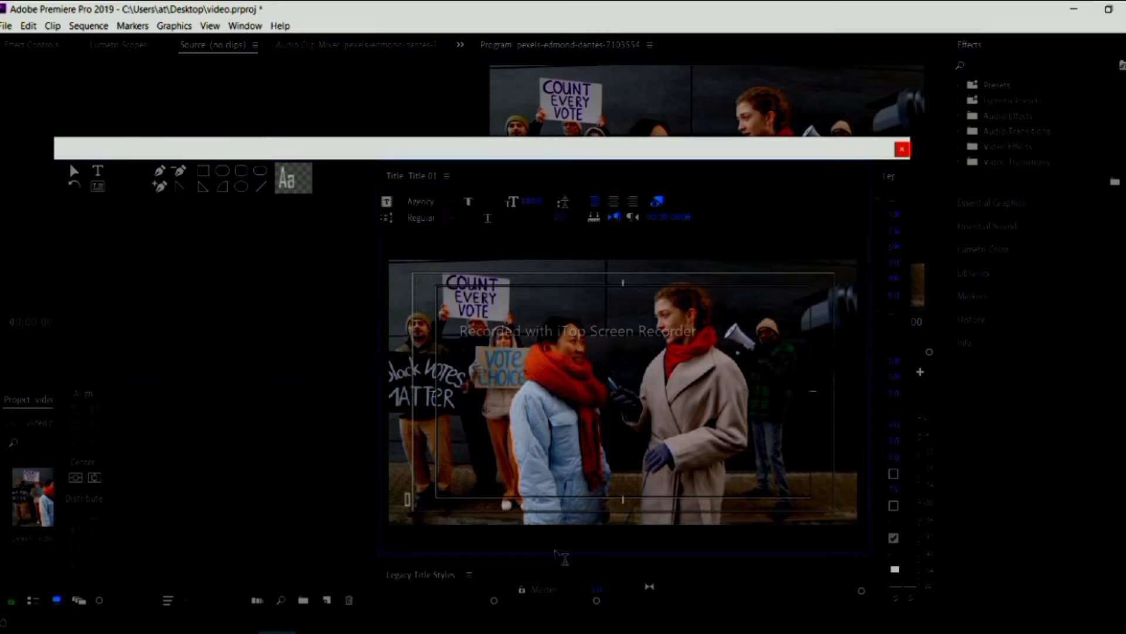
# Step: Switch to lipsum.com in Chrome and copy the "What is Lorem Ipsum?" paragraph from "is simply dummy text" through its second-last line
pyautogui.moveTo(354, 633)
pyautogui.click(375, 610)
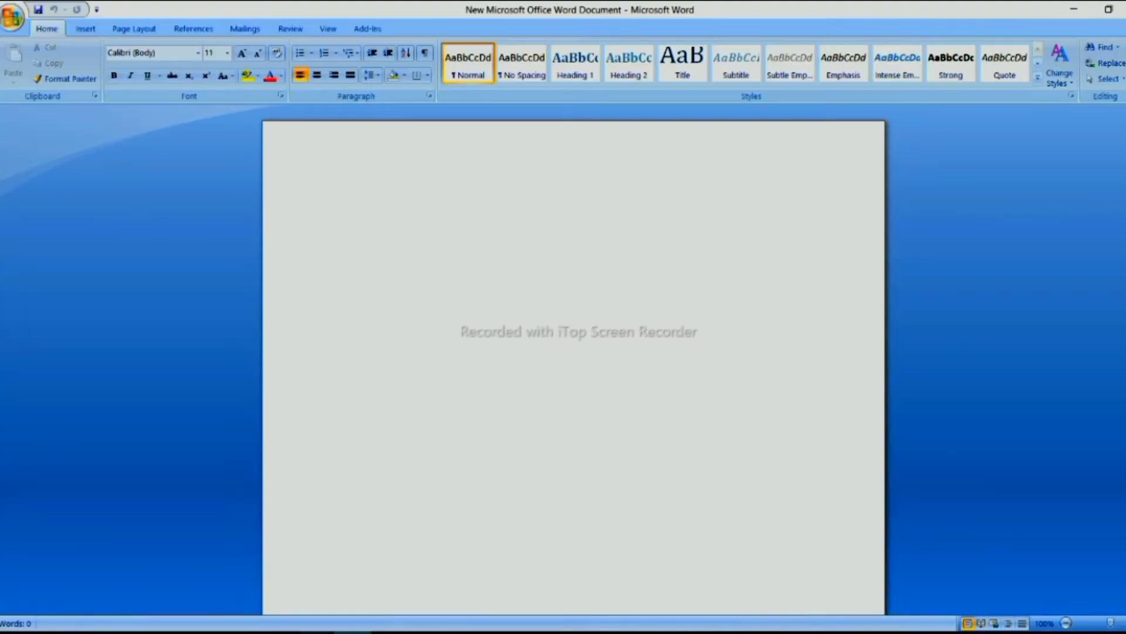
pyautogui.moveTo(277, 632)
pyautogui.moveTo(201, 632)
pyautogui.click(201, 578)
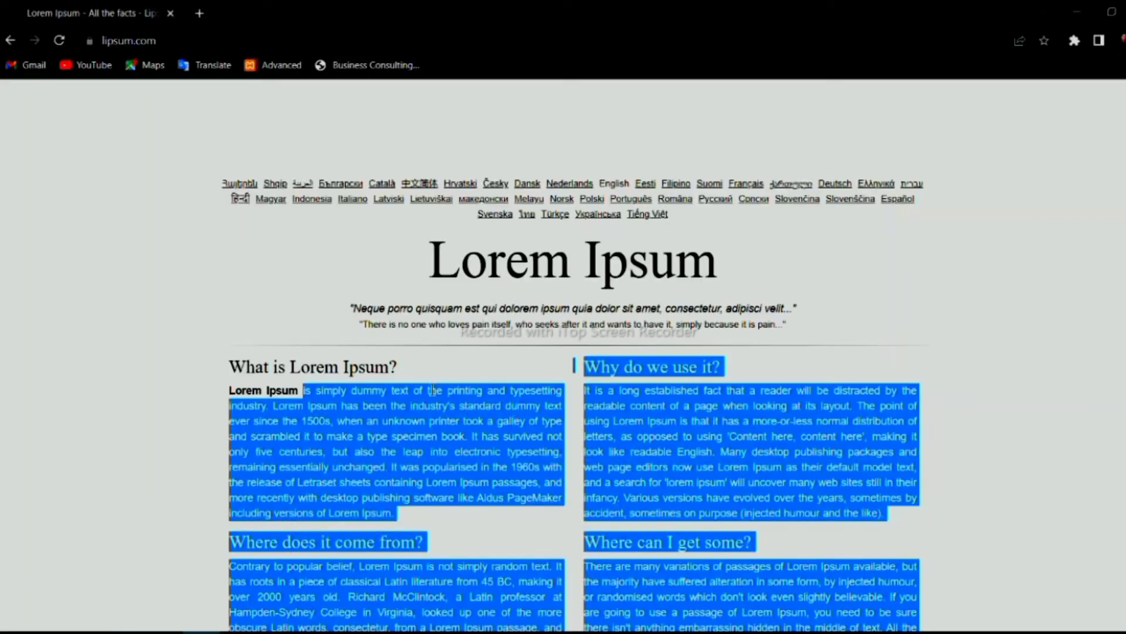
pyautogui.click(441, 371)
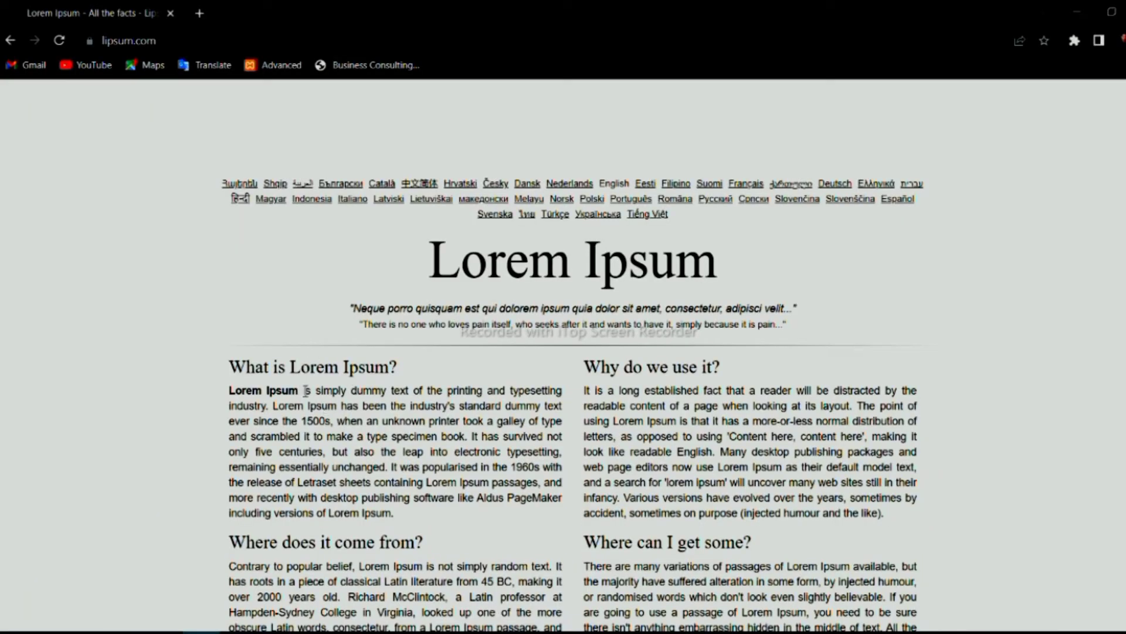
pyautogui.moveTo(305, 390); pyautogui.dragTo(564, 495)
pyautogui.rightClick(495, 421)
pyautogui.press('Escape')
pyautogui.rightClick(496, 424)
pyautogui.click(524, 439)
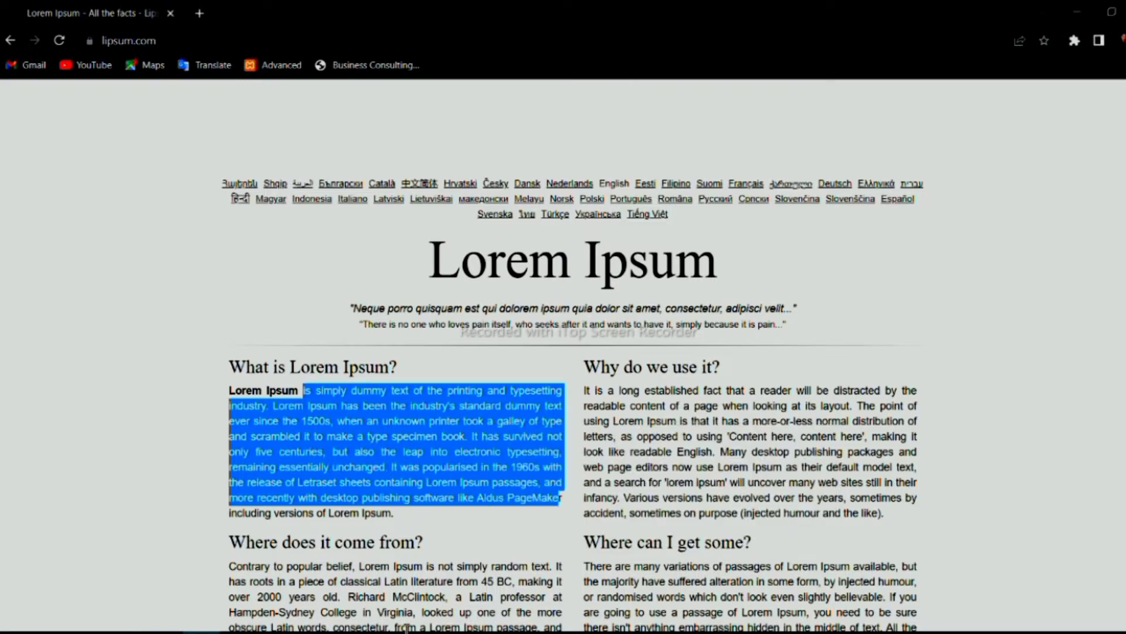
# Step: Switch back to Premiere Pro, paste the copied text into the title's text line and enlarge its font size
pyautogui.hotkey('alt', 'Tab')
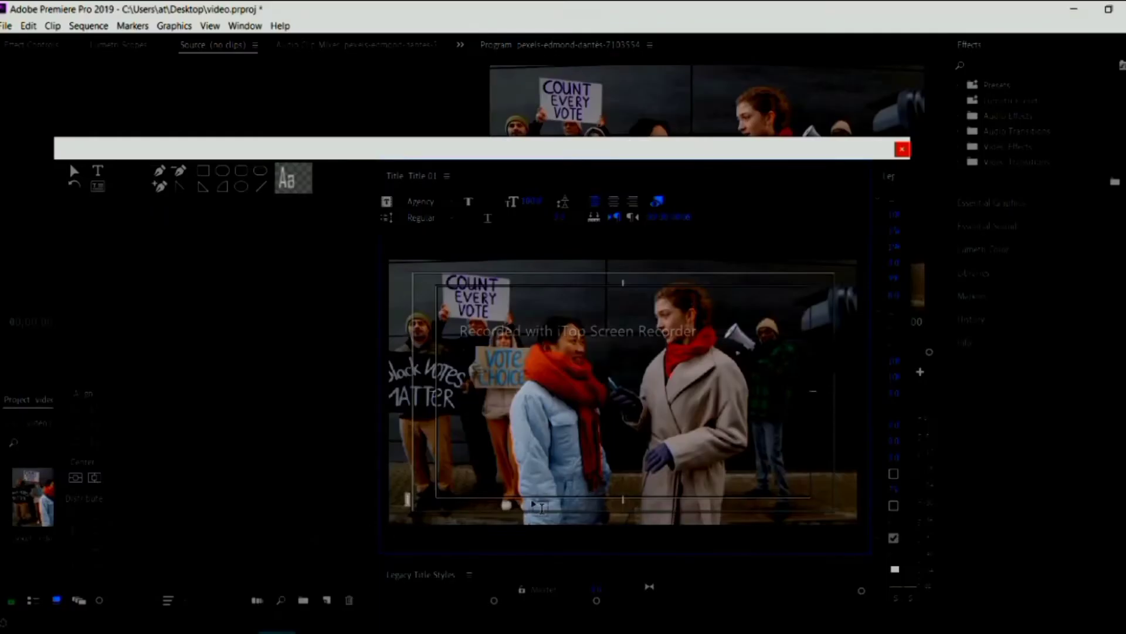
pyautogui.hotkey('ctrl', 'v')
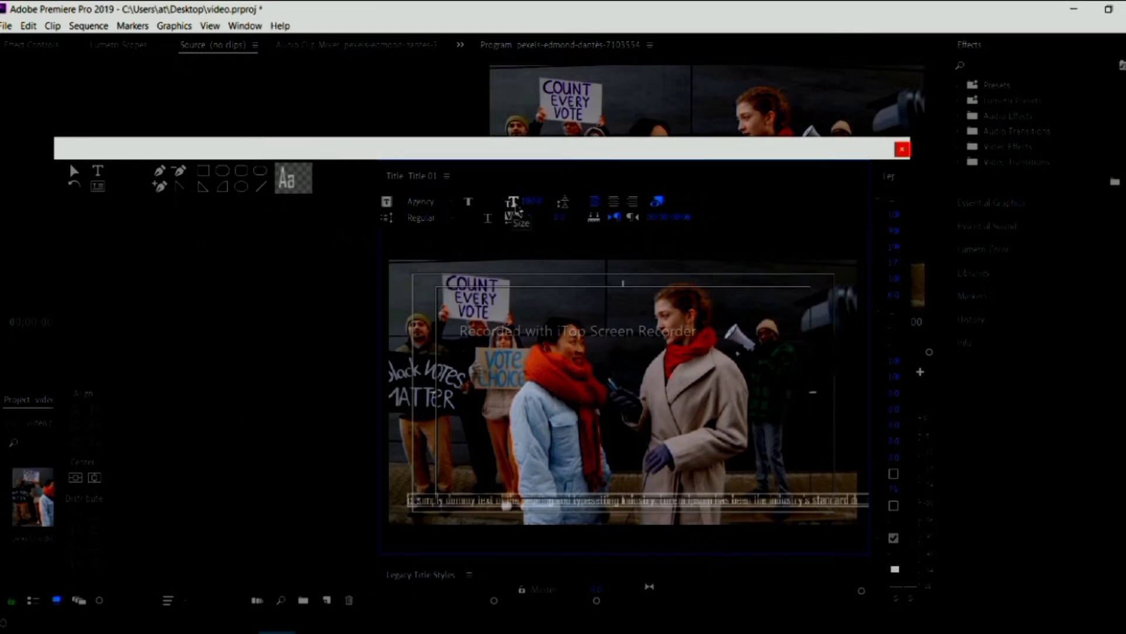
pyautogui.moveTo(531, 200); pyautogui.dragTo(521, 201)
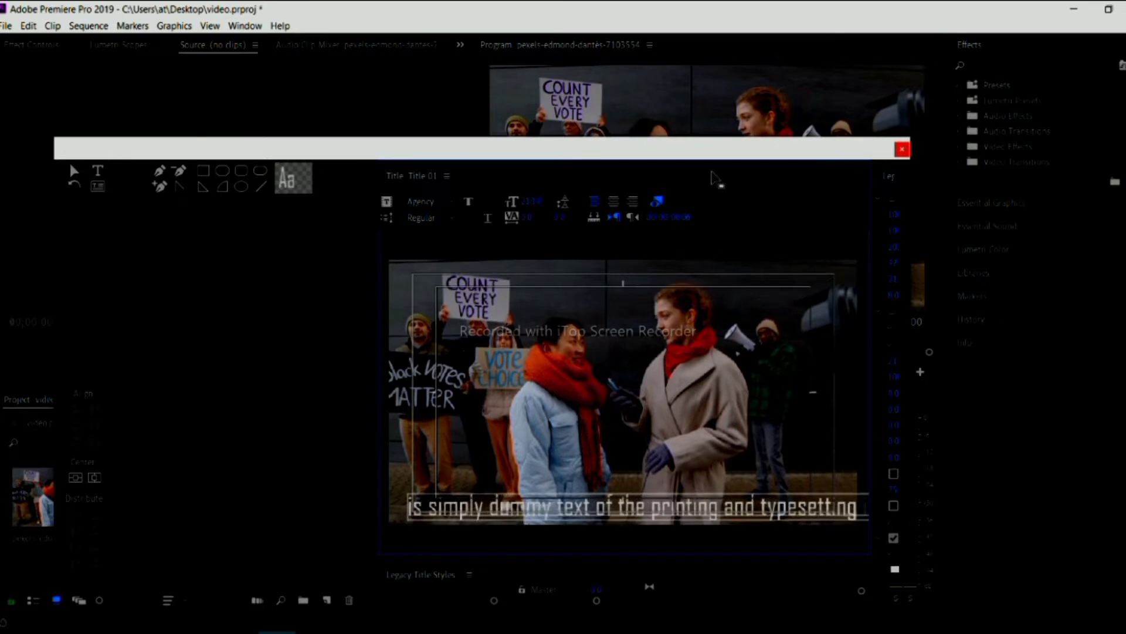
pyautogui.click(902, 149)
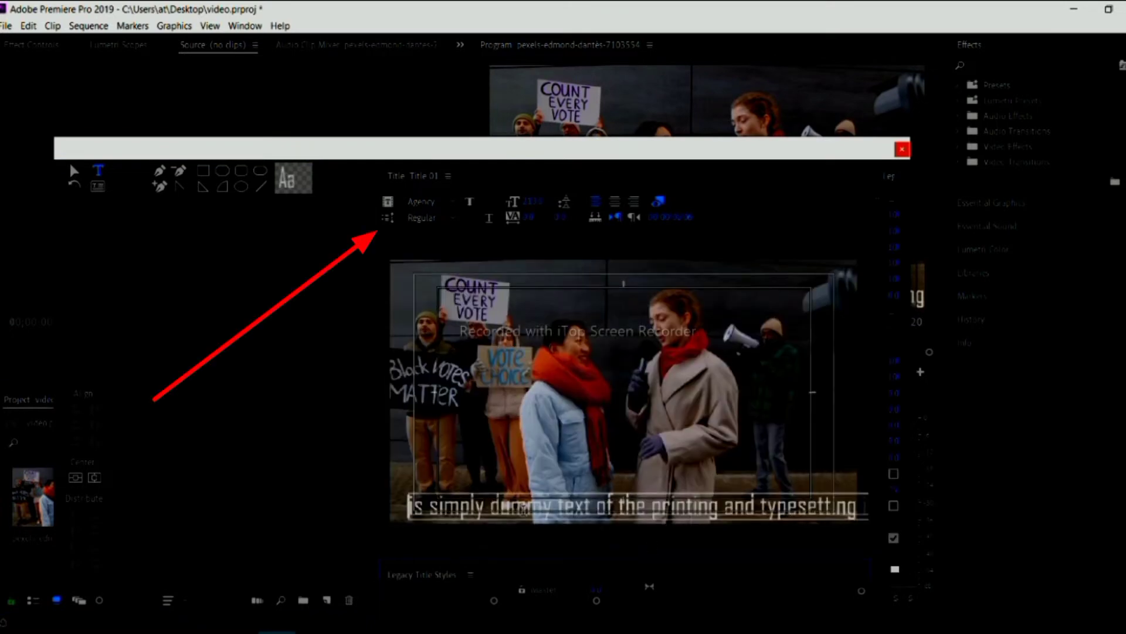
# Step: Set the title's roll/crawl options to Crawl Left with Start Off Screen and End Off Screen enabled, and close the title
pyautogui.click(388, 217)
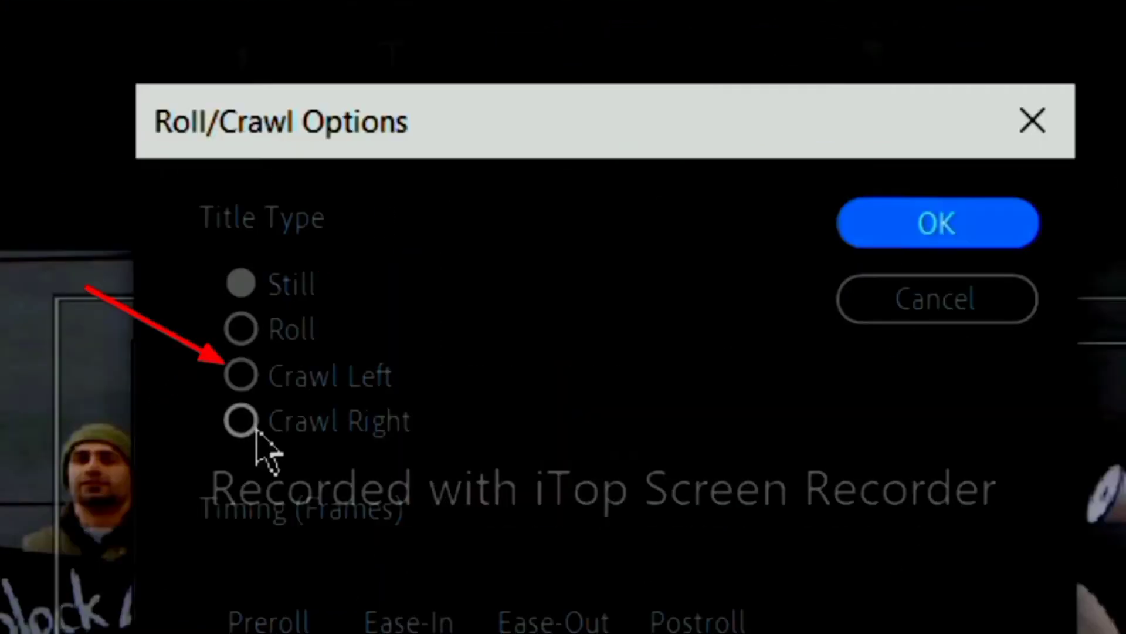
pyautogui.click(470, 297)
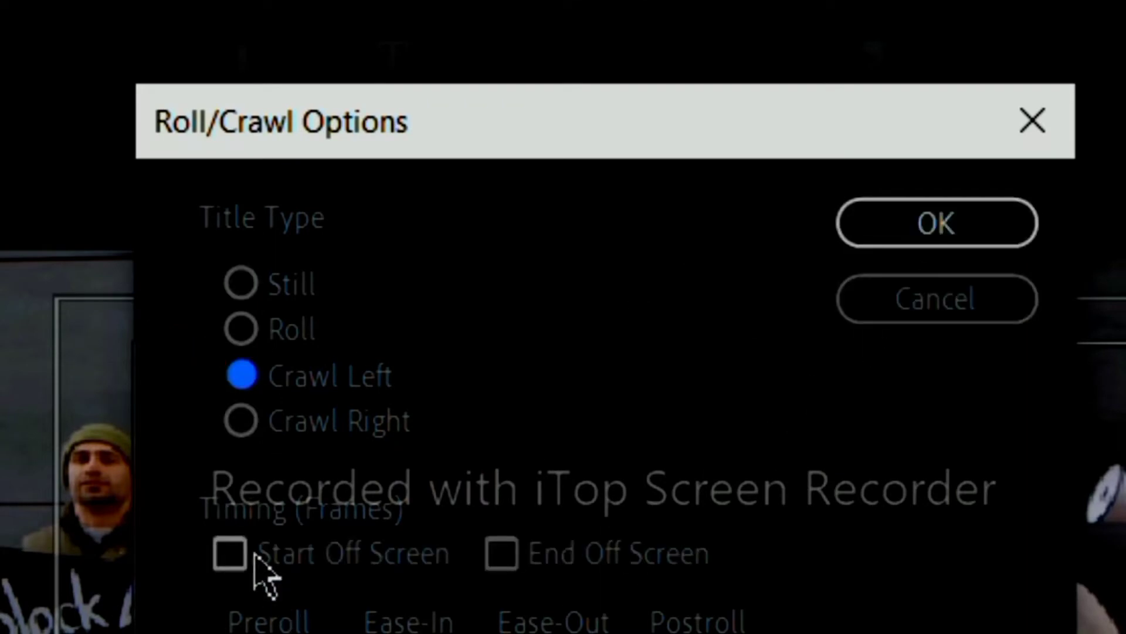
pyautogui.click(230, 553)
pyautogui.click(502, 554)
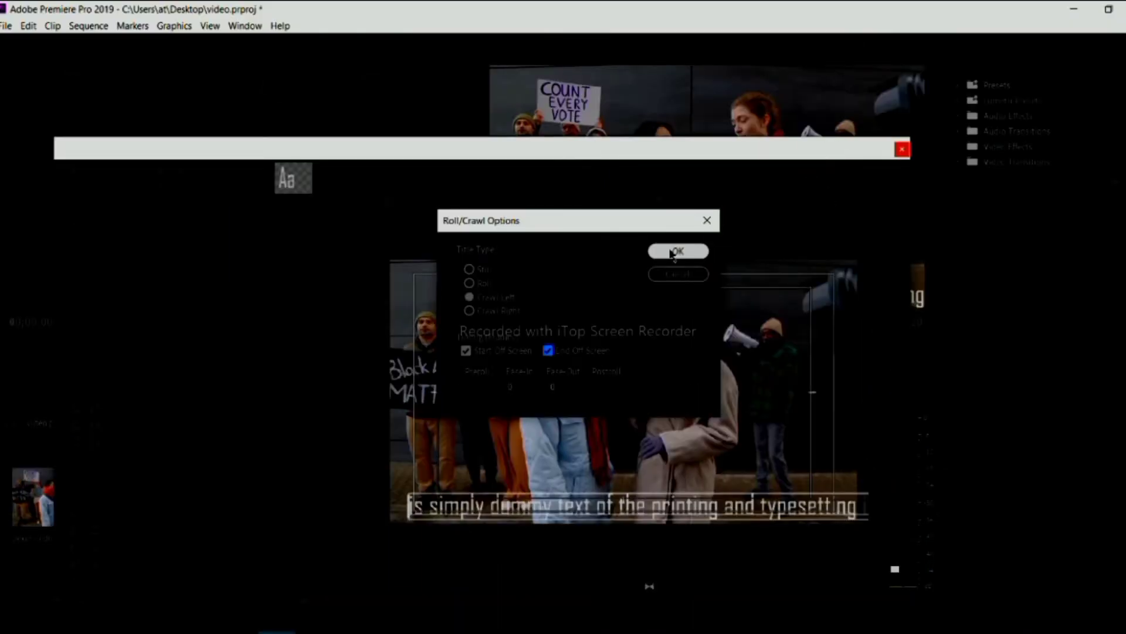
pyautogui.click(677, 251)
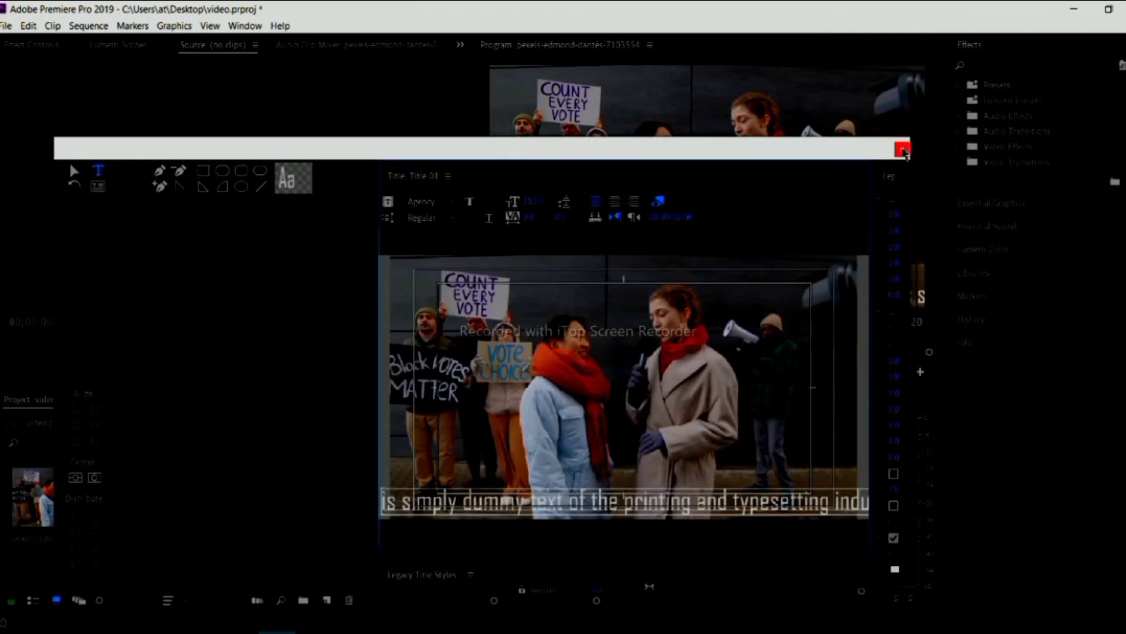
pyautogui.click(902, 149)
# Step: Preview the crawling text and extend the Title 01 clip's end on the timeline to about 52 seconds
pyautogui.press('space')
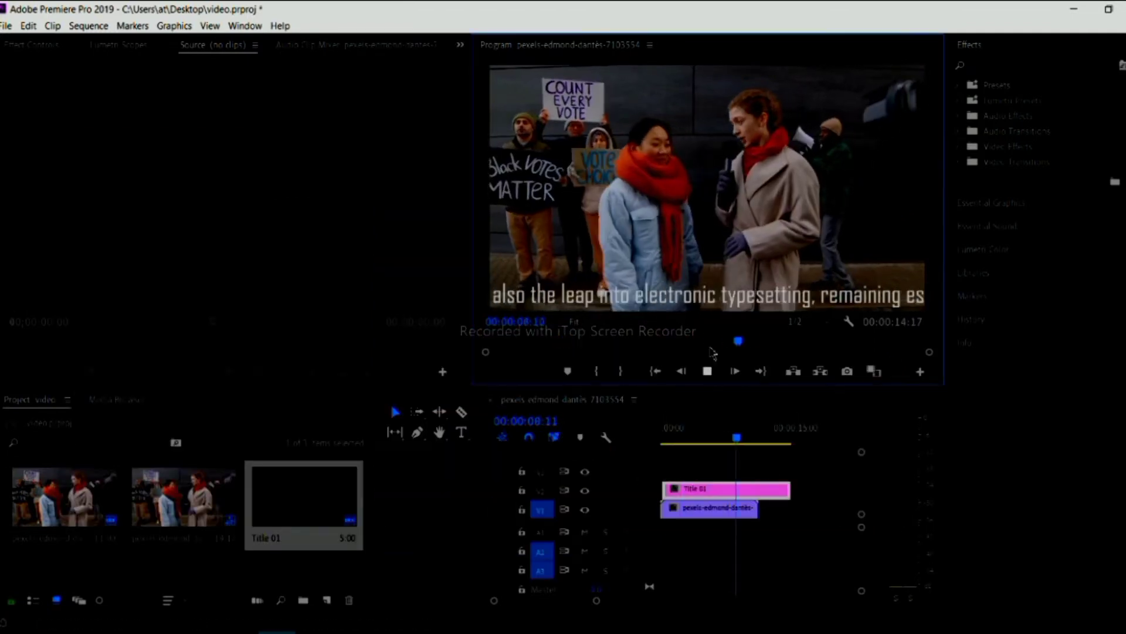
pyautogui.press('space')
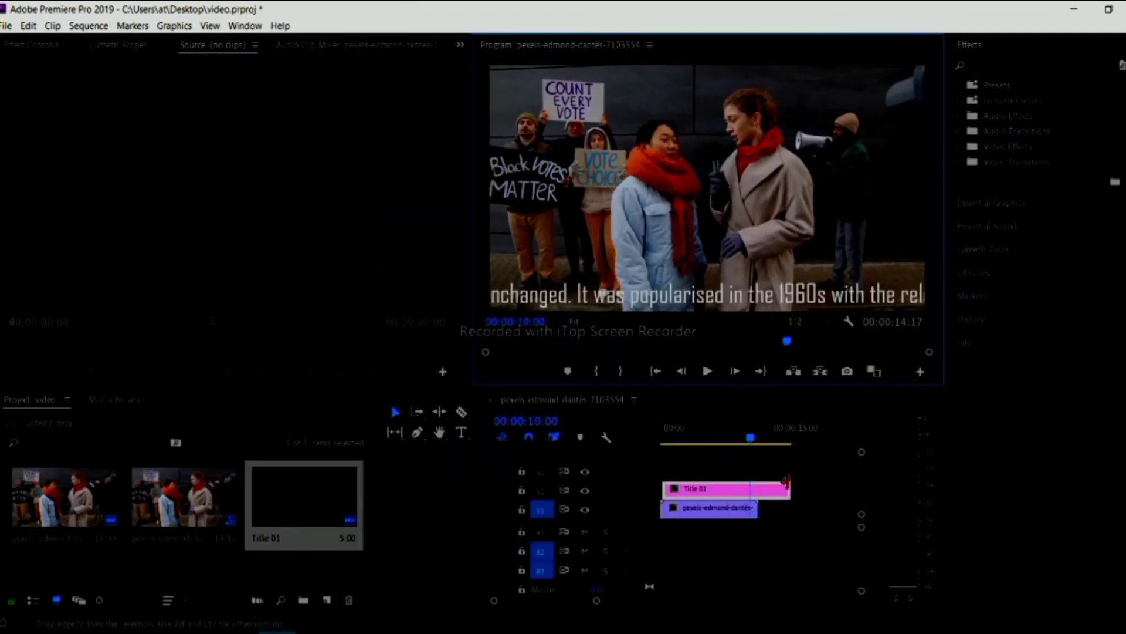
pyautogui.click(788, 485)
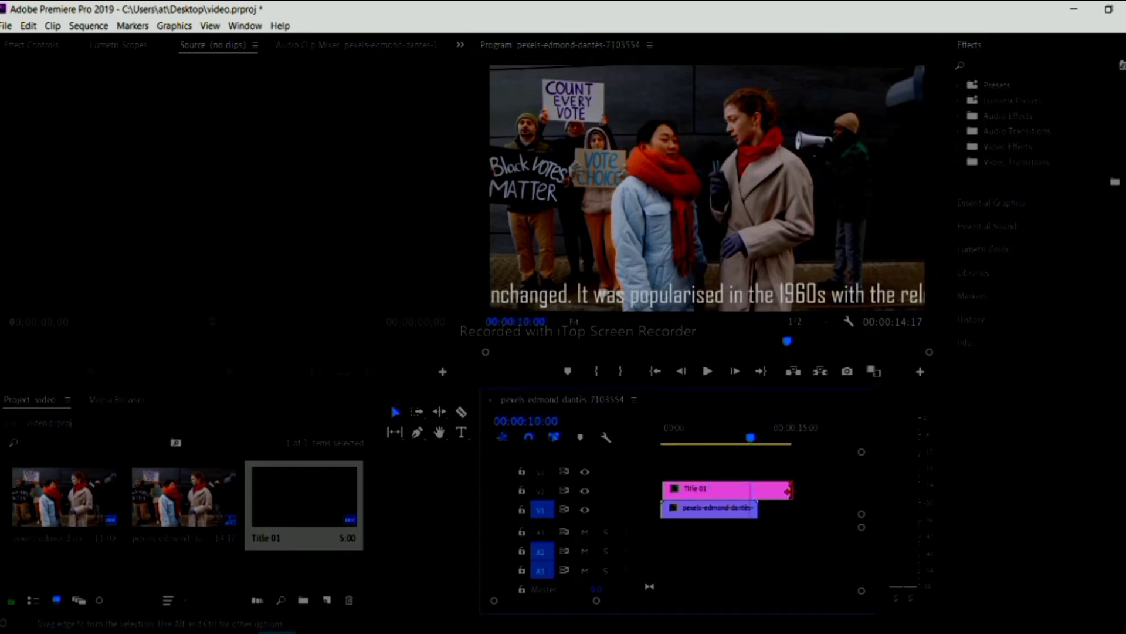
pyautogui.moveTo(804, 486); pyautogui.dragTo(856, 490)
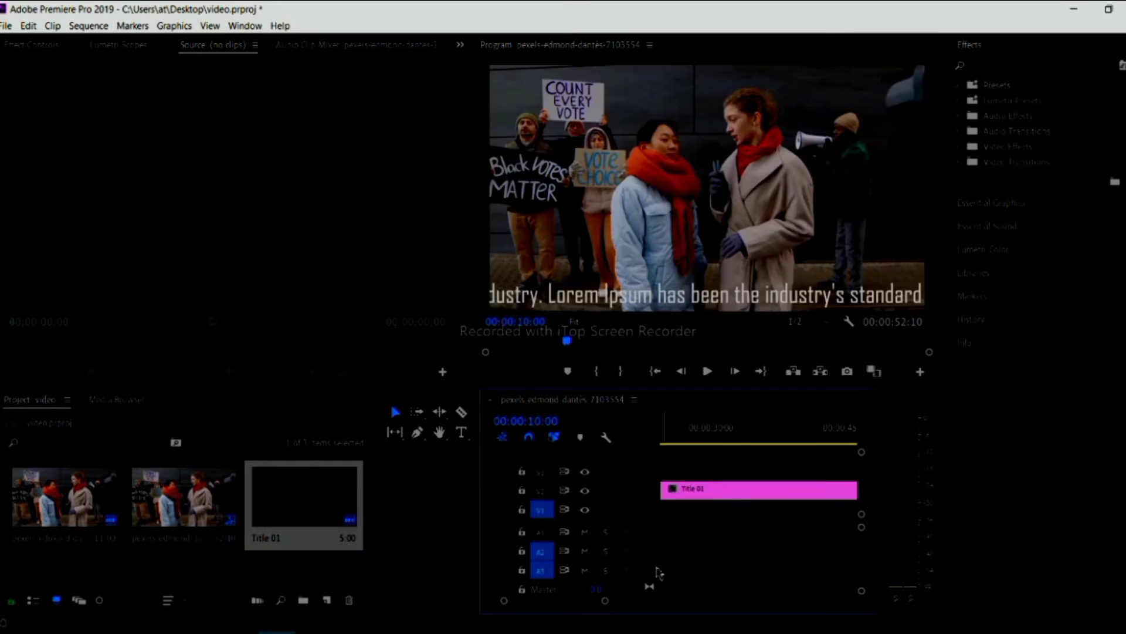
# Step: Play the sequence from the start to check the slower crawling text over the video
pyautogui.moveTo(606, 599)
pyautogui.mouseDown()
pyautogui.moveTo(586, 599)
pyautogui.moveTo(649, 600)
pyautogui.moveTo(607, 605)
pyautogui.mouseUp()
pyautogui.moveTo(739, 444); pyautogui.dragTo(647, 459)
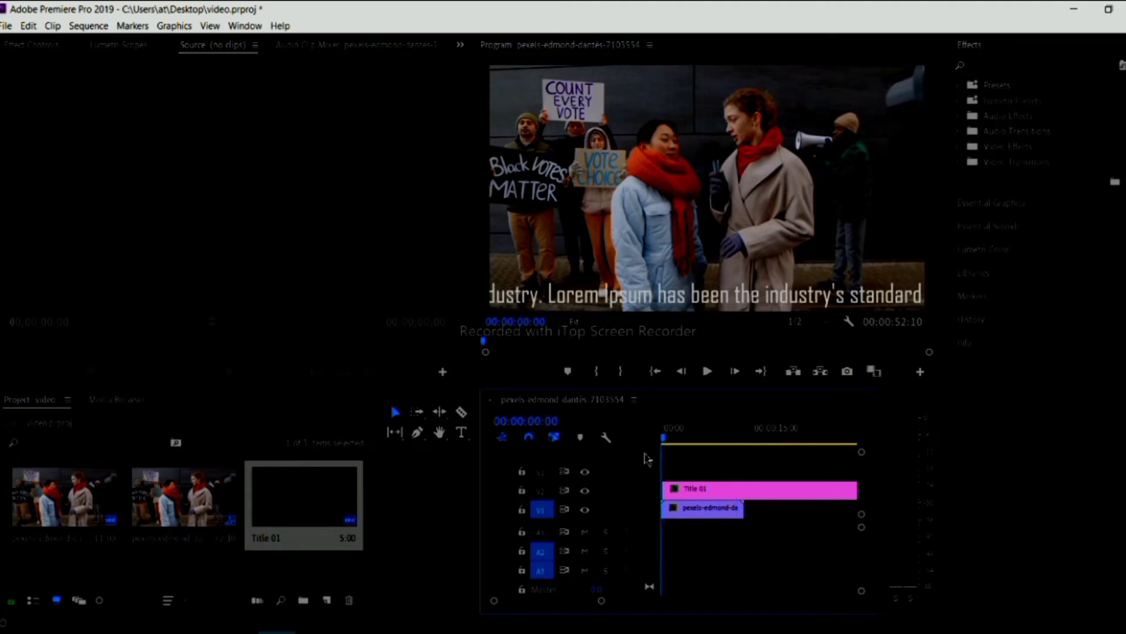
pyautogui.click(708, 372)
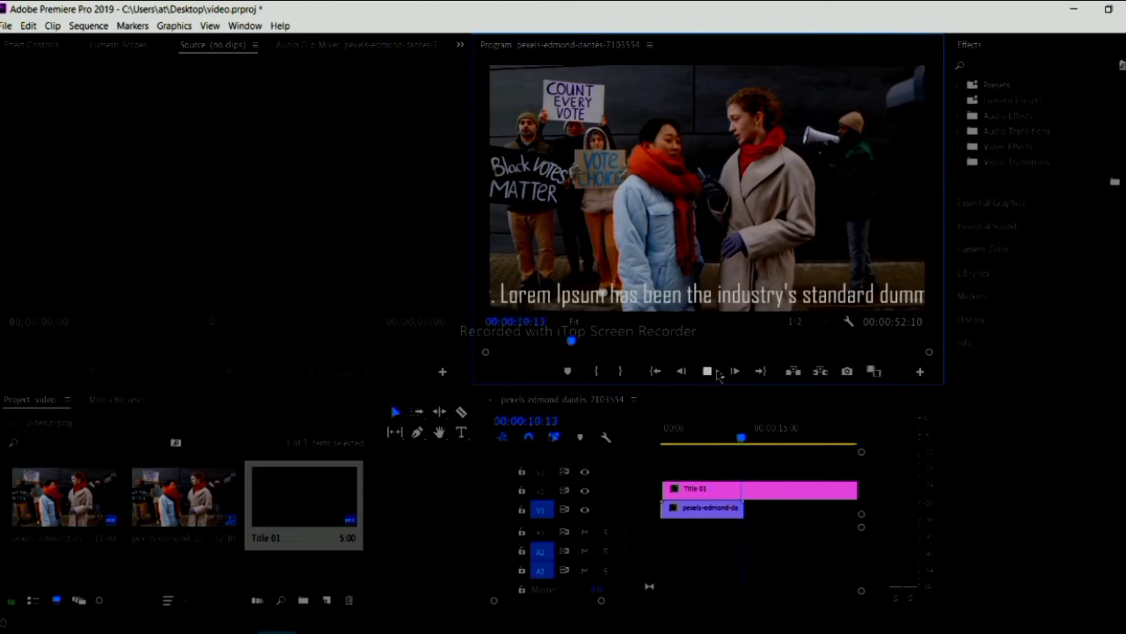
pyautogui.click(707, 371)
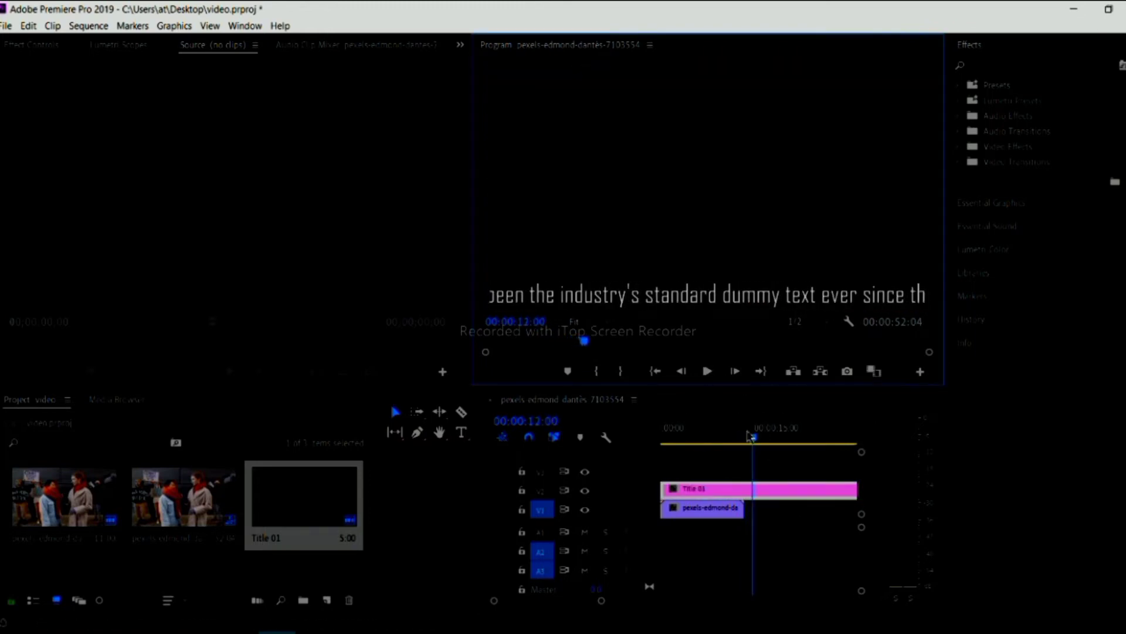
# Step: Place a second copy of the pexels video clip directly after the first on V1 and play the sequence
pyautogui.moveTo(752, 438); pyautogui.dragTo(639, 441)
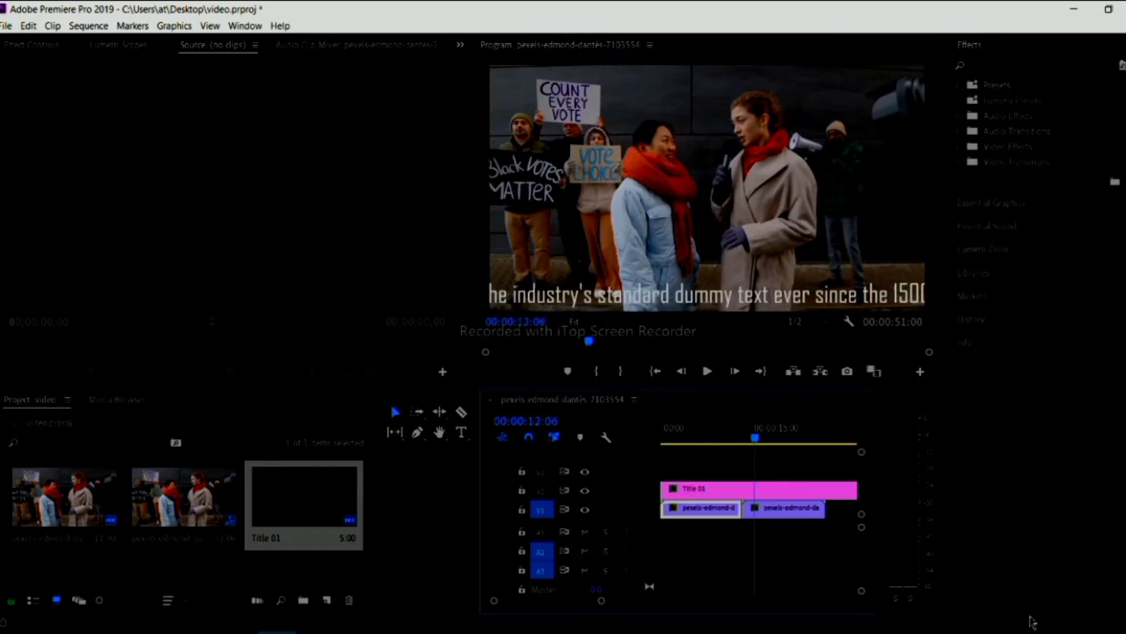
pyautogui.click(707, 370)
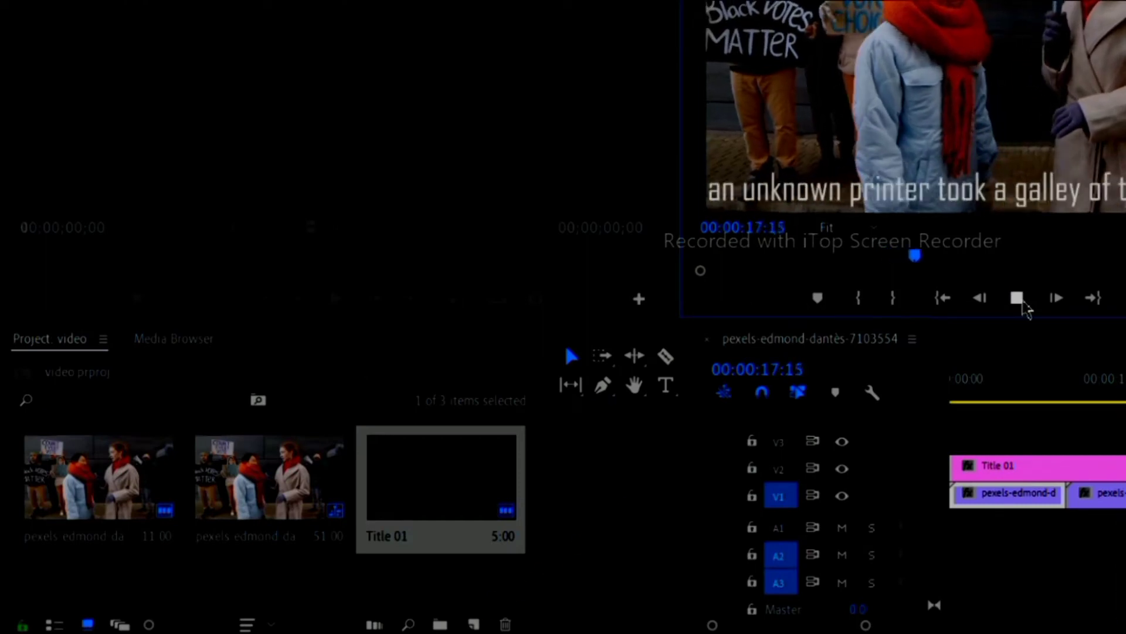
# Step: Stop playback and create a red color matte with the default video settings and the name Color Matte
pyautogui.click(1018, 298)
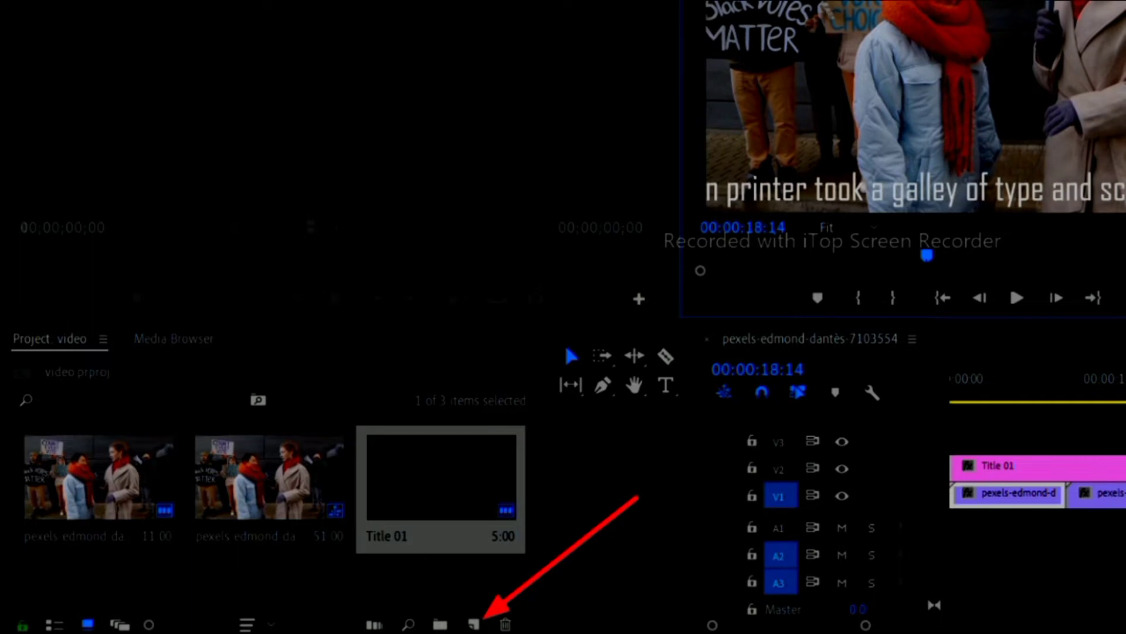
pyautogui.click(472, 625)
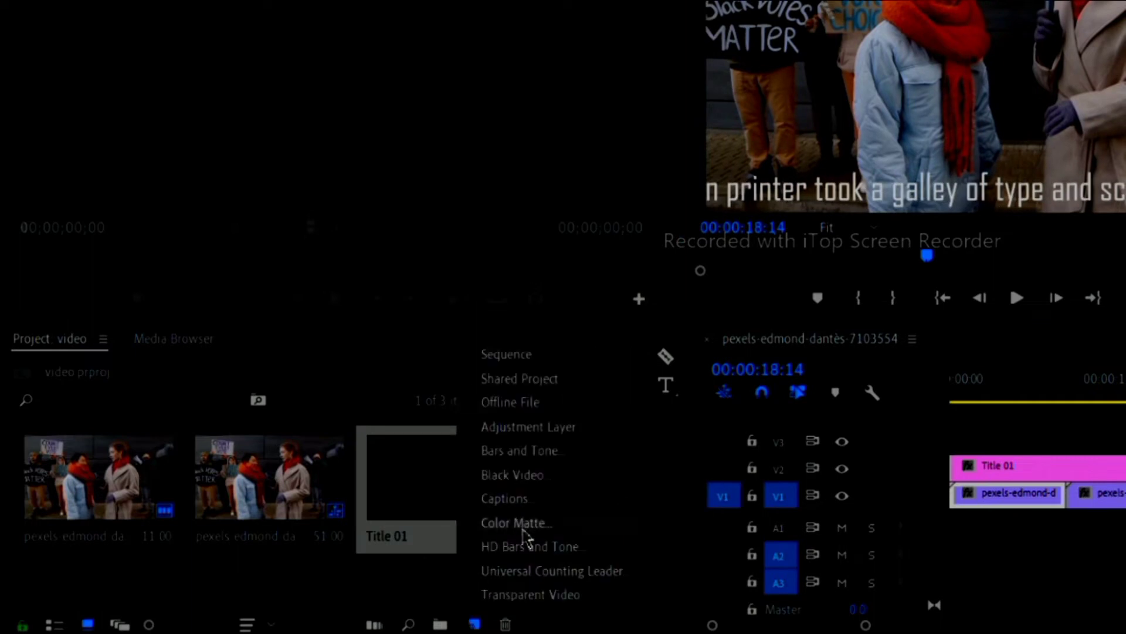
pyautogui.click(526, 539)
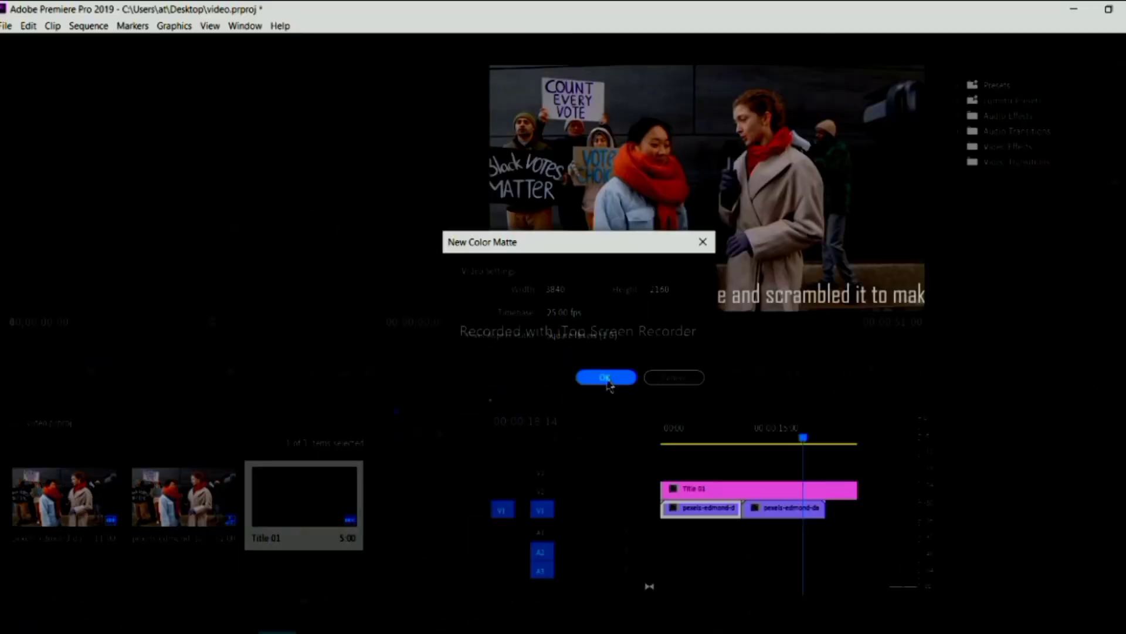
pyautogui.click(606, 379)
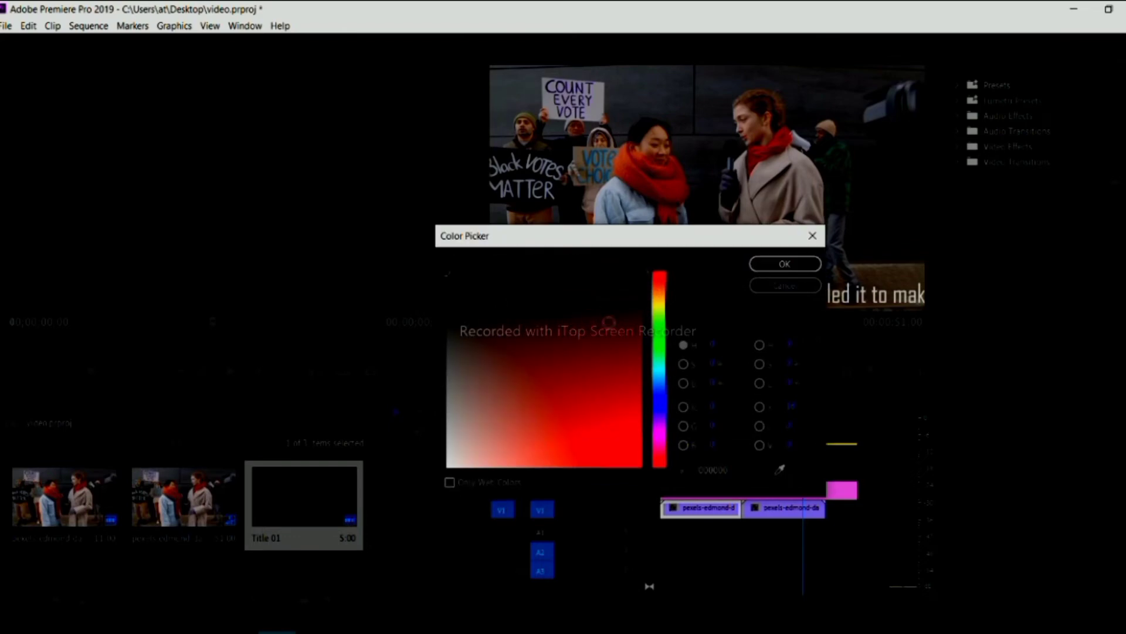
pyautogui.click(631, 455)
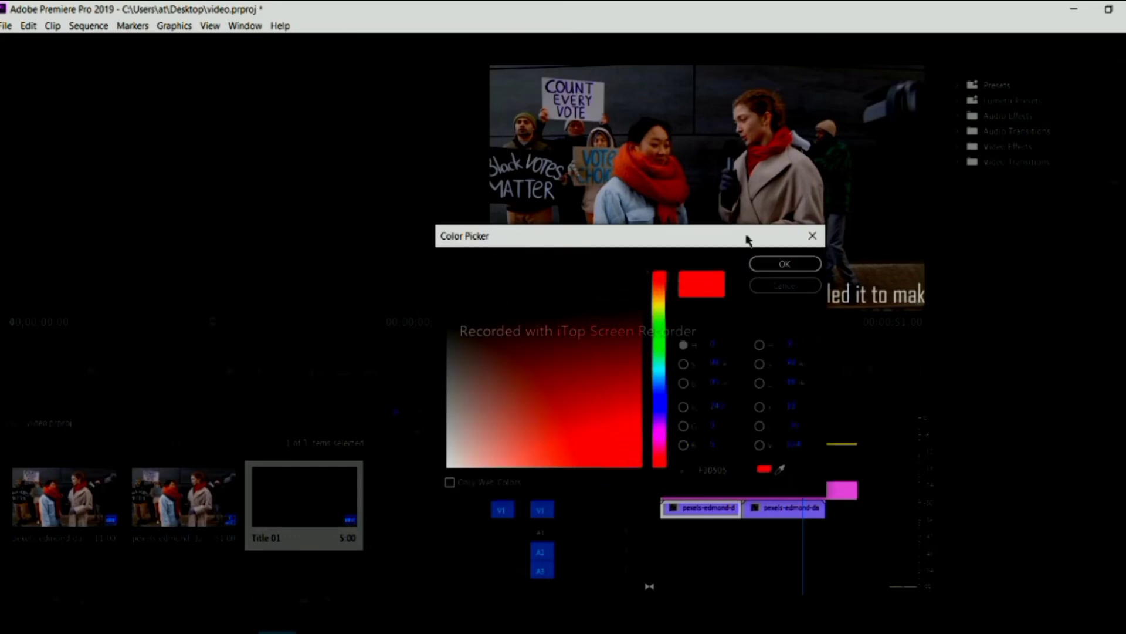
pyautogui.click(784, 264)
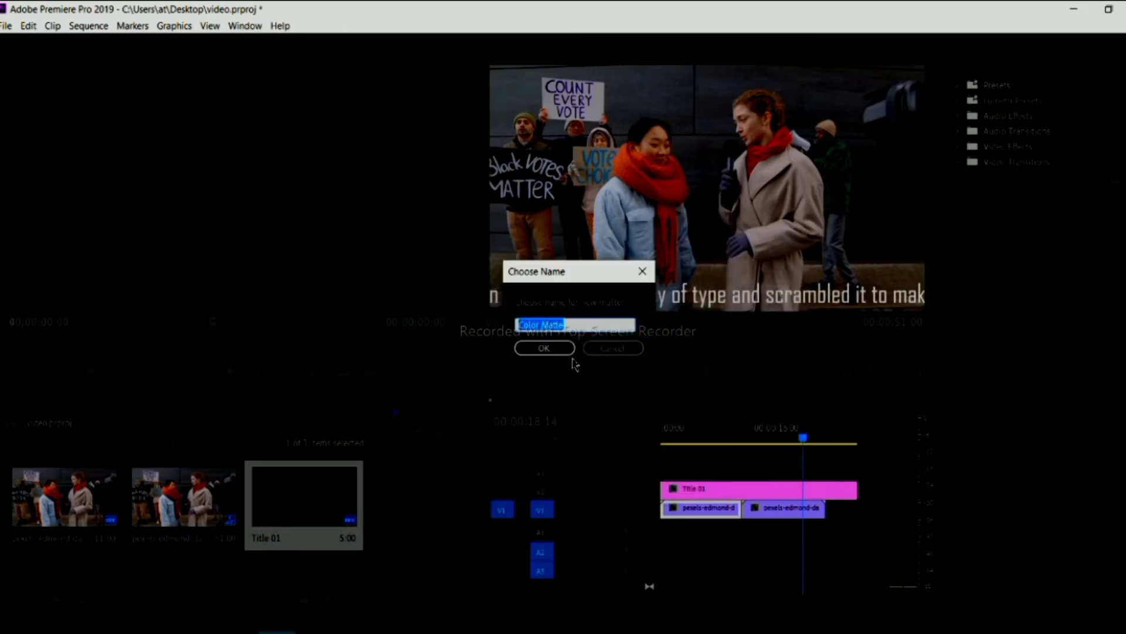
pyautogui.click(552, 350)
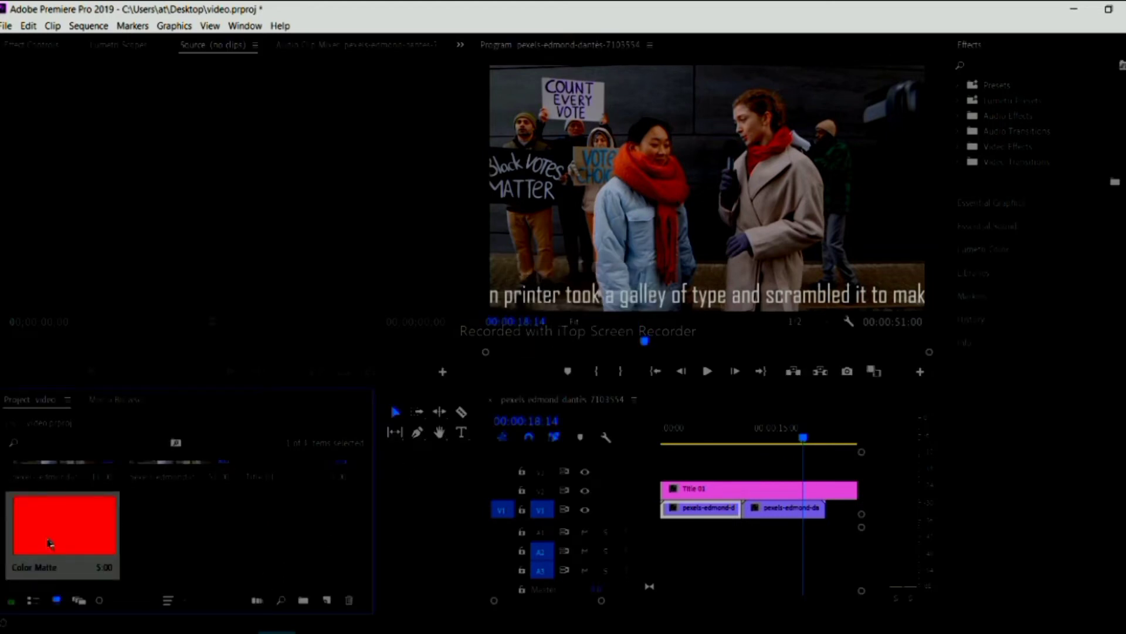
# Step: Place the Color Matte on V3 at the start of the sequence, above Title 01, and move the playhead to 00:00:01:17
pyautogui.moveTo(50, 543); pyautogui.dragTo(667, 478)
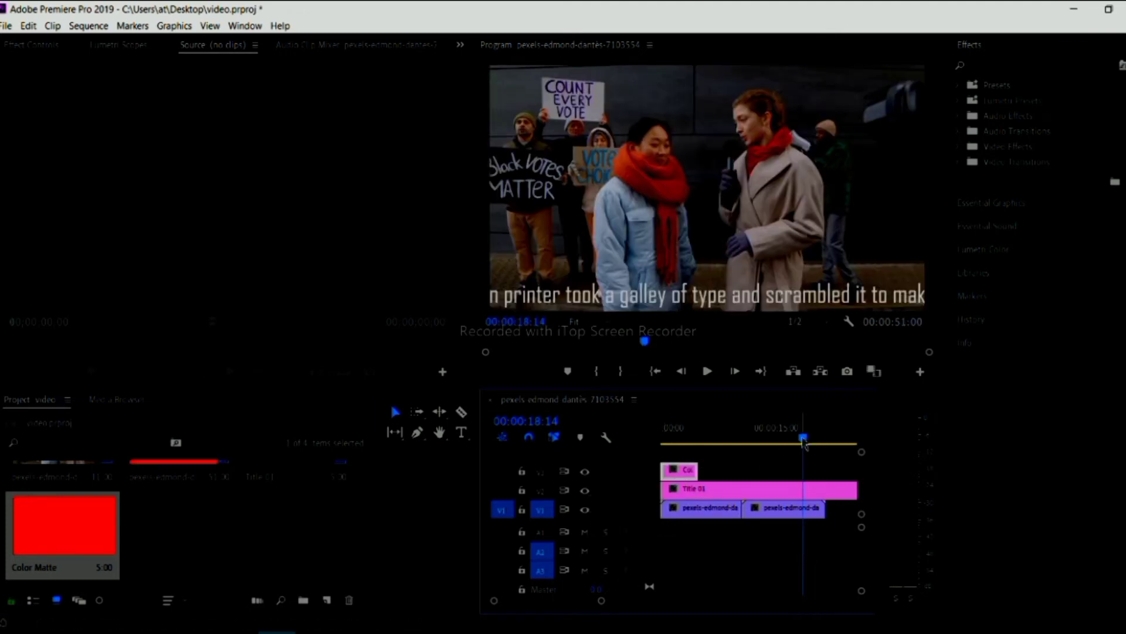
pyautogui.moveTo(804, 441); pyautogui.dragTo(673, 441)
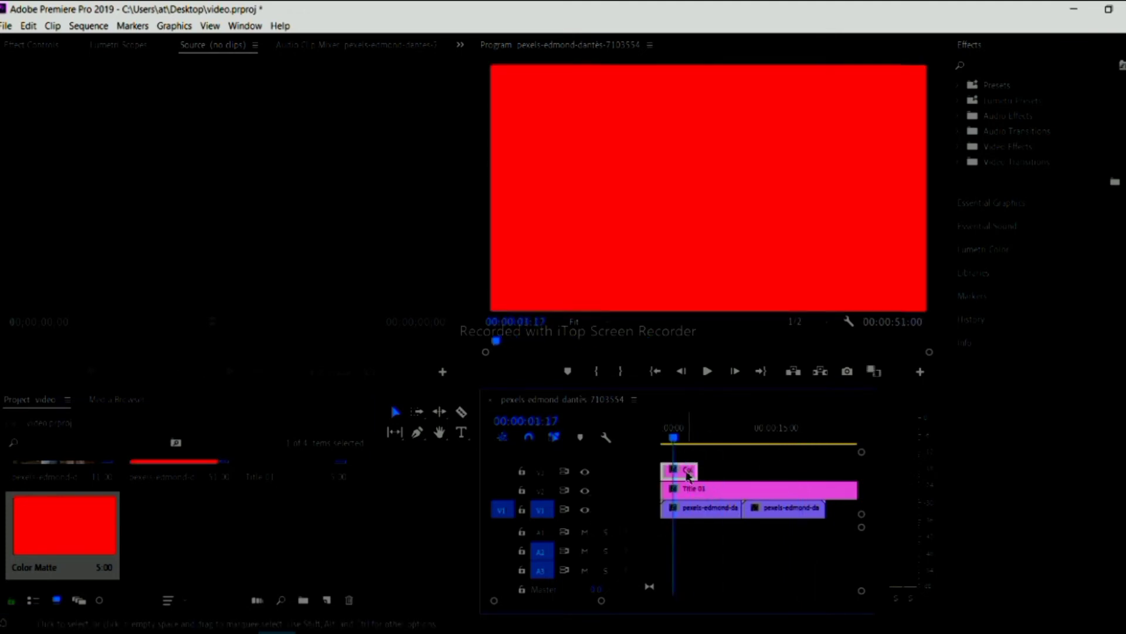
# Step: Apply the Crop video effect to the Color Matte clip and extend the clip to the end of the second video clip
pyautogui.click(1000, 65)
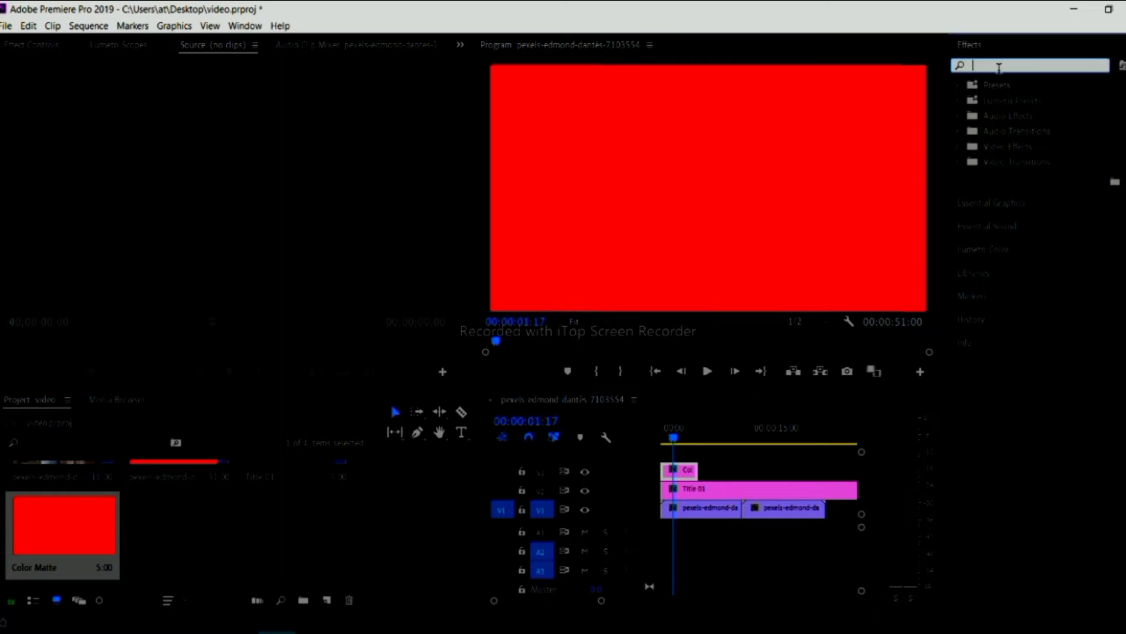
pyautogui.write('crop')
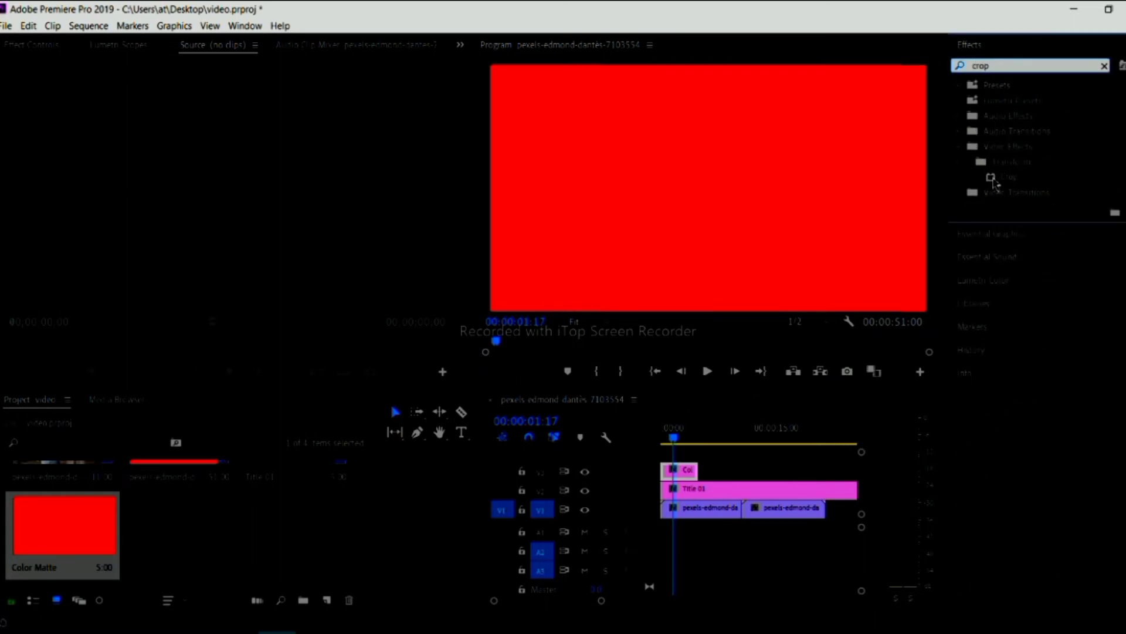
pyautogui.moveTo(995, 183); pyautogui.dragTo(947, 245)
pyautogui.moveTo(777, 409); pyautogui.dragTo(825, 470)
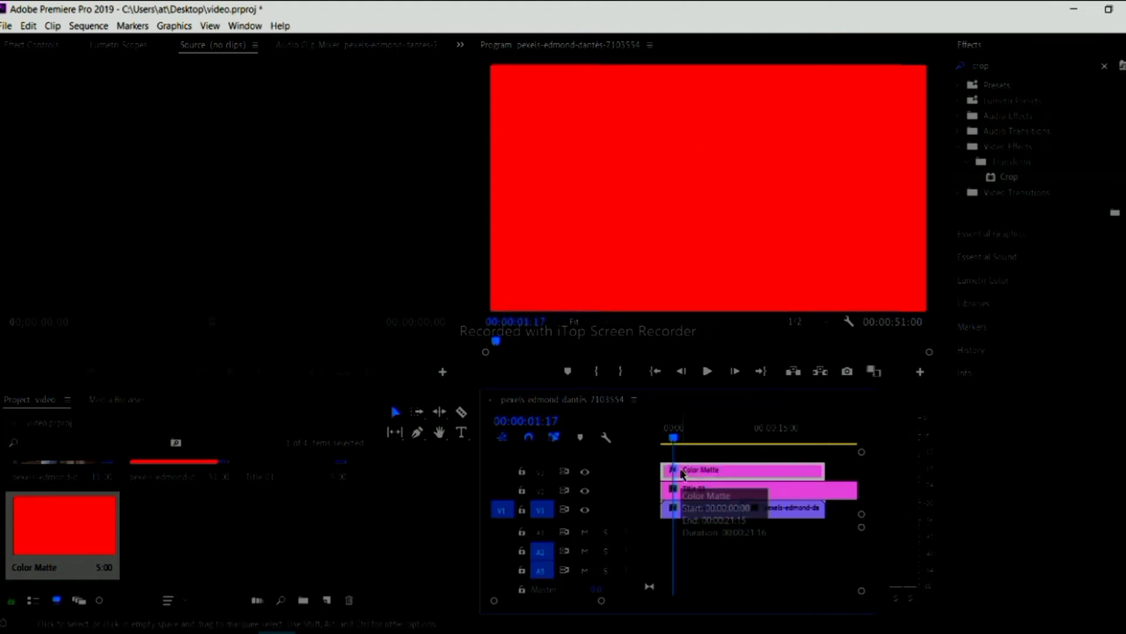
# Step: Crop about 80% off the top of the Color Matte and move the Title 01 clip to the track above it
pyautogui.click(57, 46)
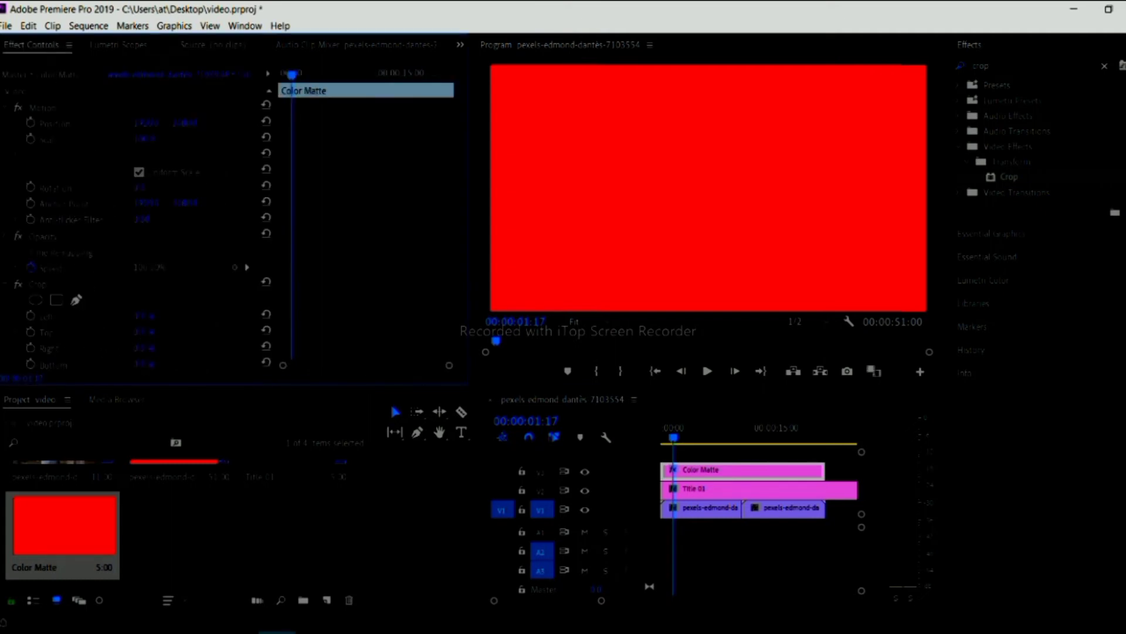
pyautogui.moveTo(141, 331); pyautogui.dragTo(211, 332)
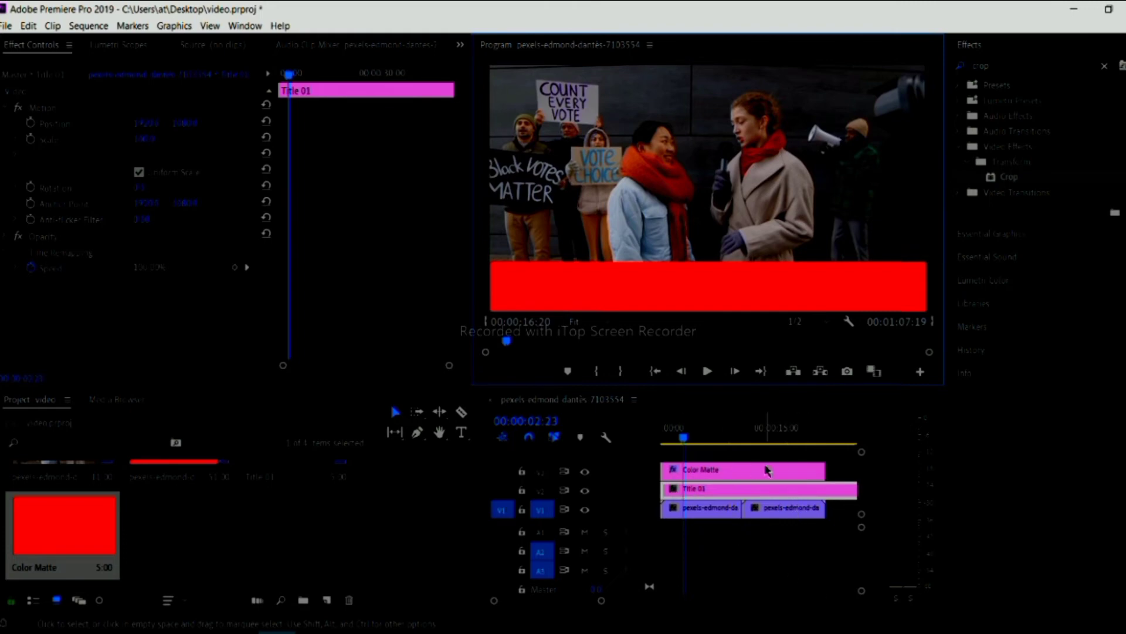
pyautogui.moveTo(761, 488); pyautogui.dragTo(732, 464)
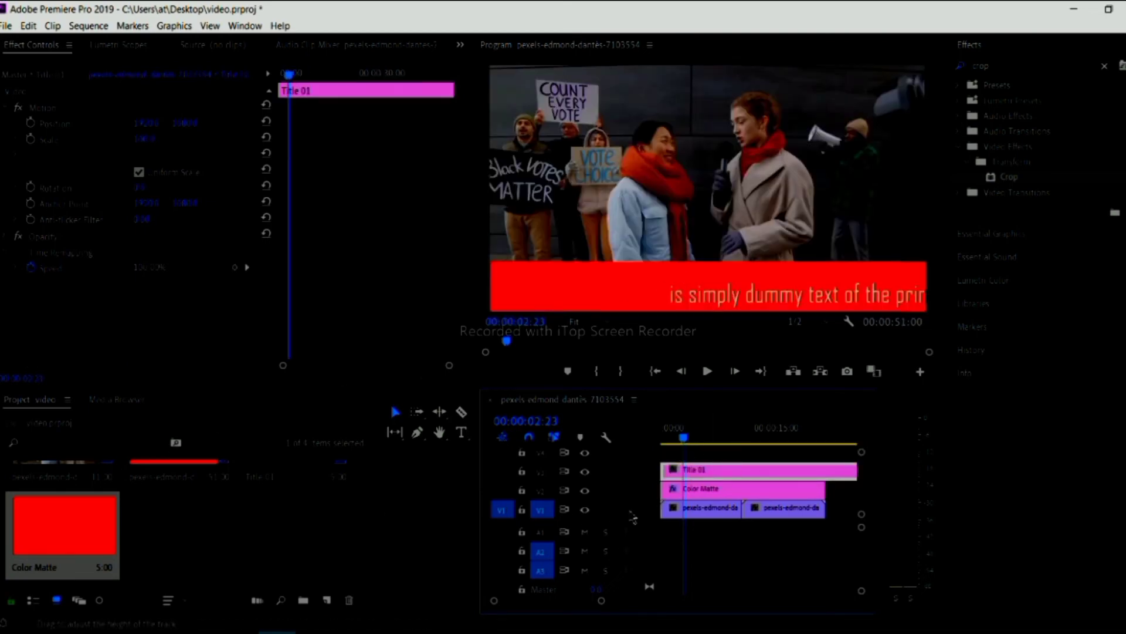
# Step: Try Top crop values of 70%, 90% and 85% on the Color Matte clip
pyautogui.click(696, 488)
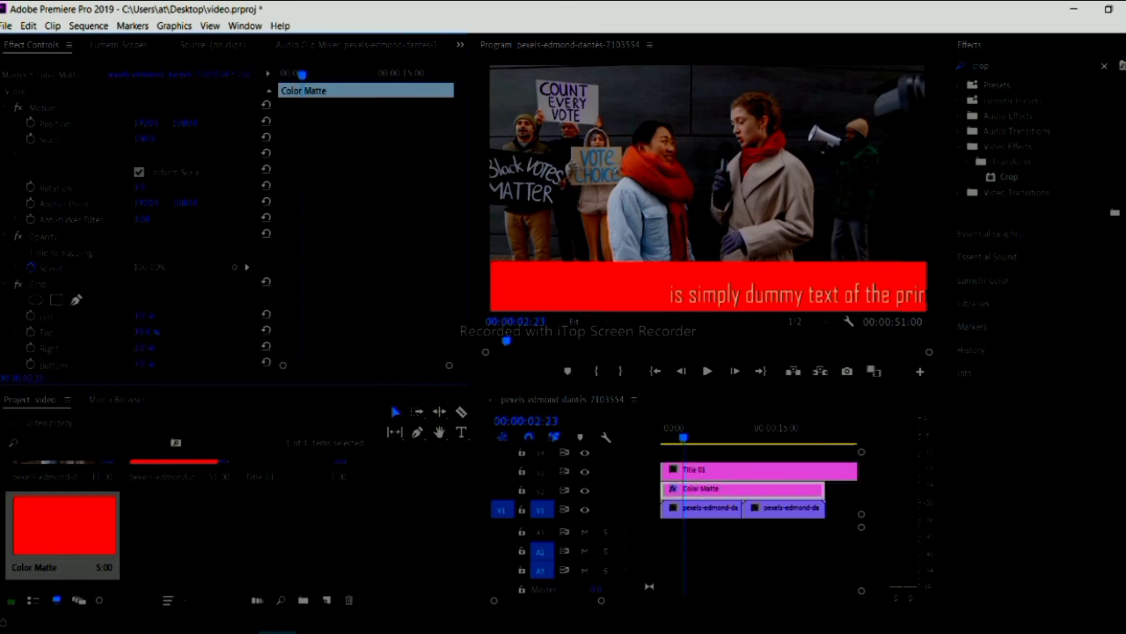
pyautogui.click(147, 331)
pyautogui.write('70')
pyautogui.press('Return')
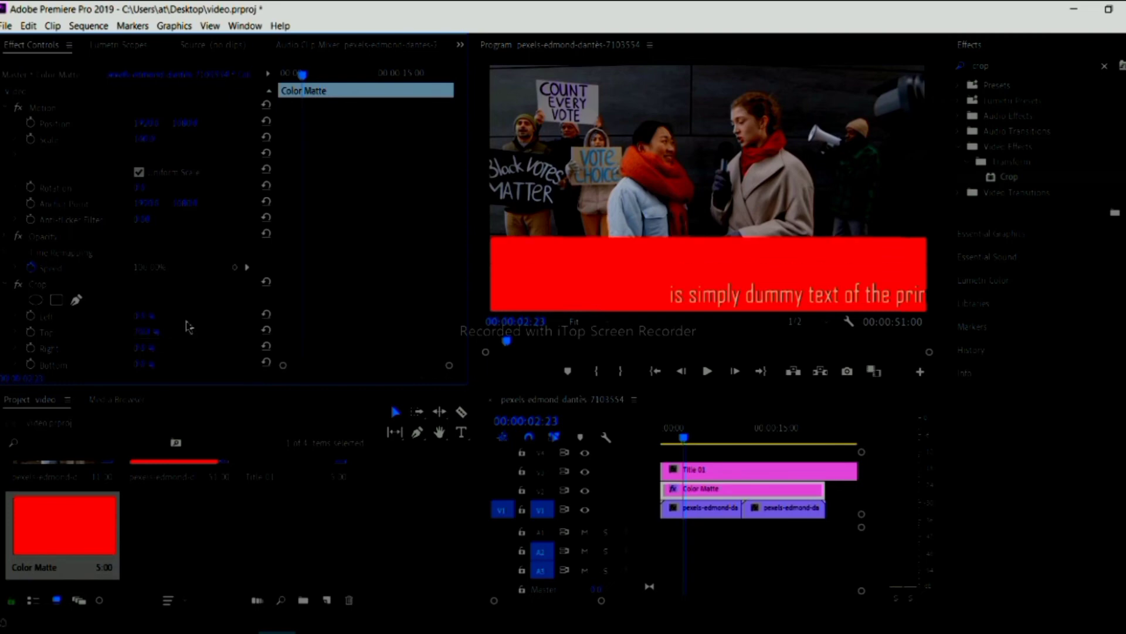
pyautogui.click(147, 332)
pyautogui.write('90')
pyautogui.press('Return')
pyautogui.click(151, 328)
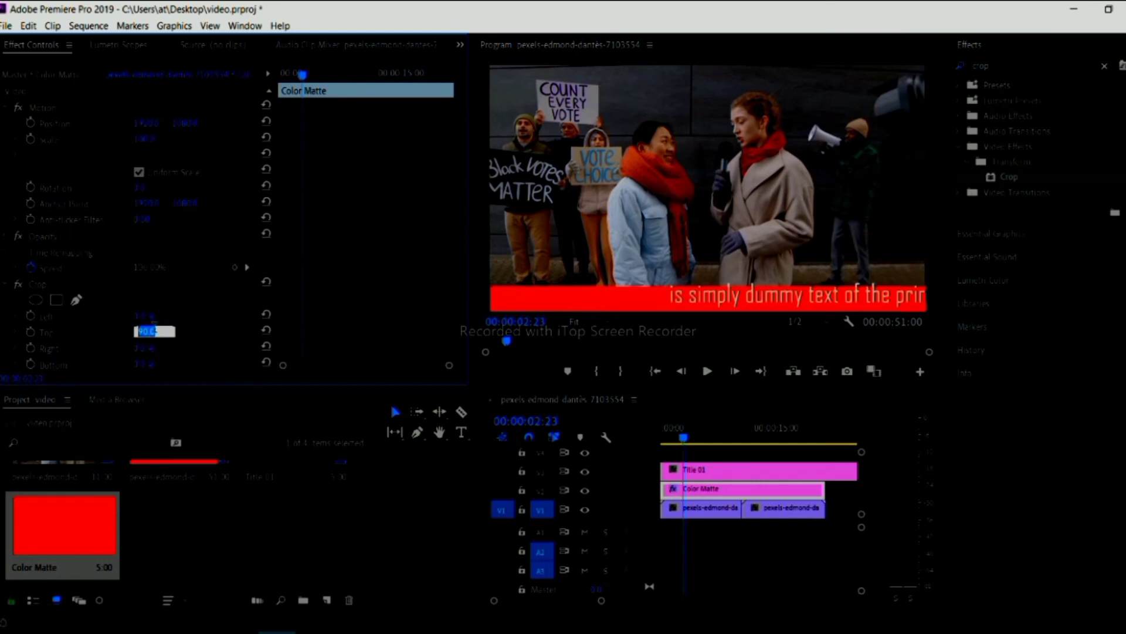
pyautogui.write('85')
pyautogui.press('Return')
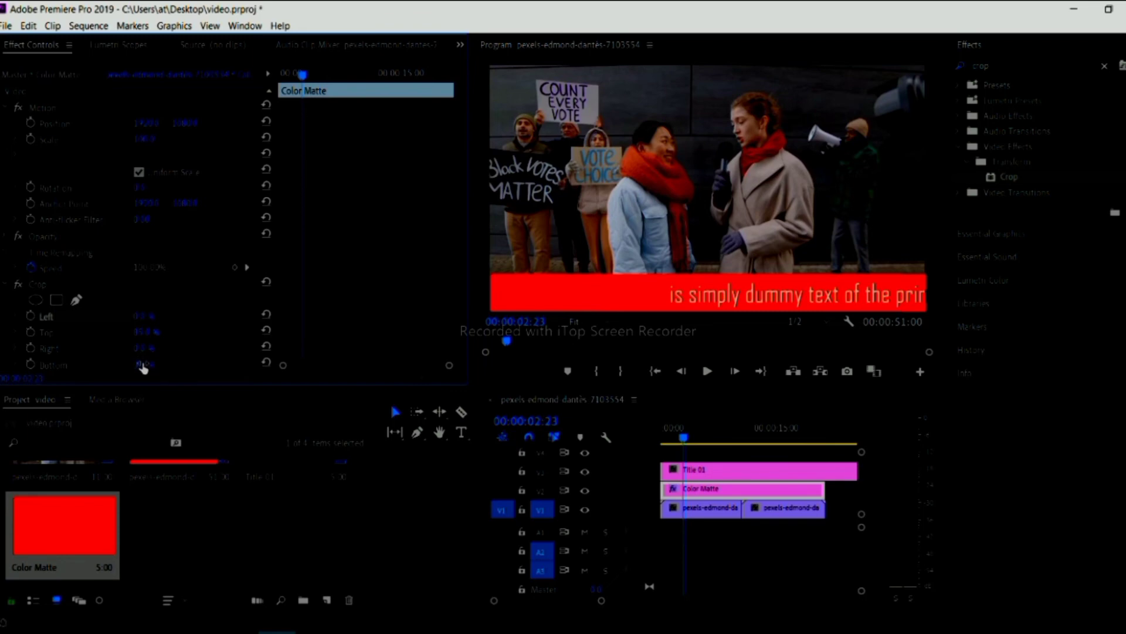
# Step: Try a Bottom crop of 5% on the Color Matte, and settle on a Bottom value of 2%
pyautogui.moveTo(142, 364); pyautogui.dragTo(111, 364)
pyautogui.click(144, 364)
pyautogui.write('5')
pyautogui.press('Return')
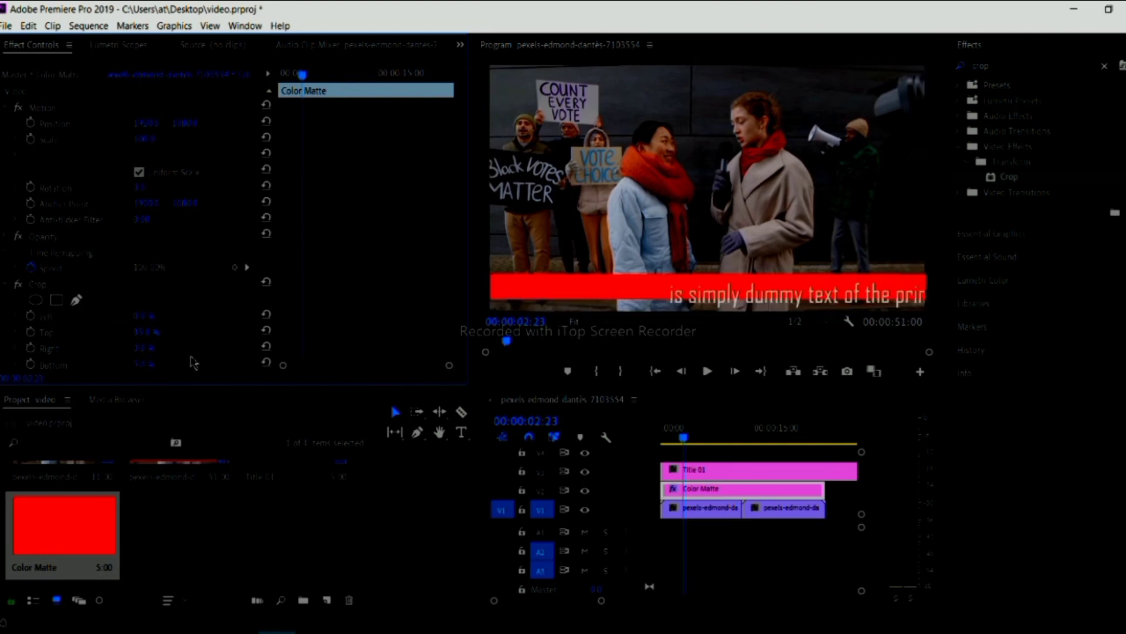
pyautogui.click(154, 362)
pyautogui.write('2')
pyautogui.click(157, 348)
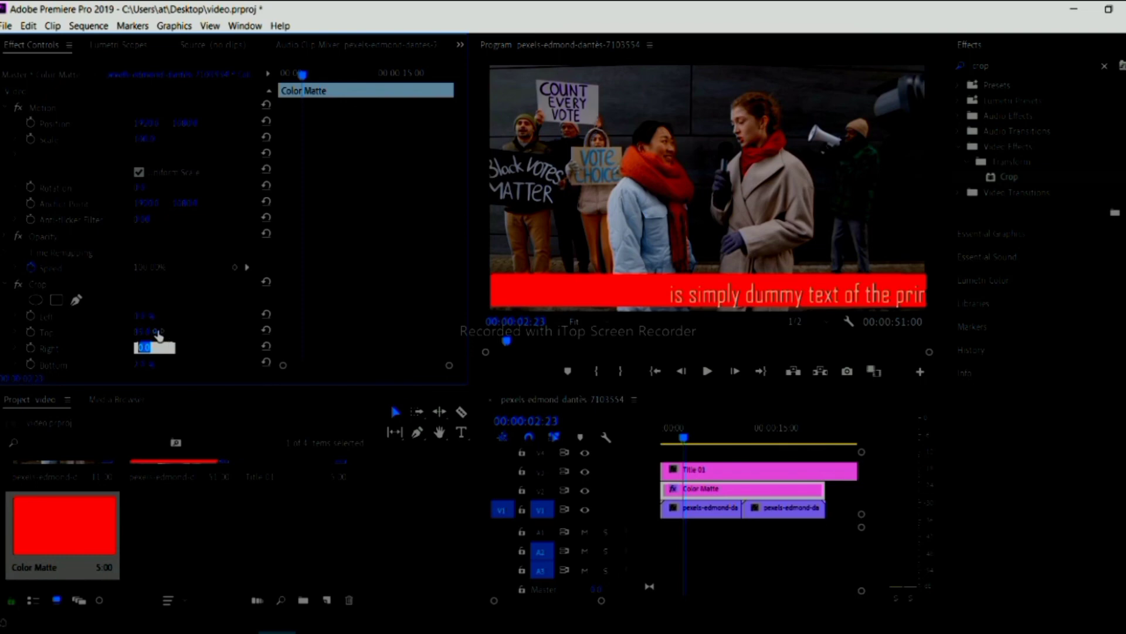
pyautogui.write('2')
# Step: Try a Top crop of 82% on the Color Matte, and settle on a Top value of 87%
pyautogui.click(154, 332)
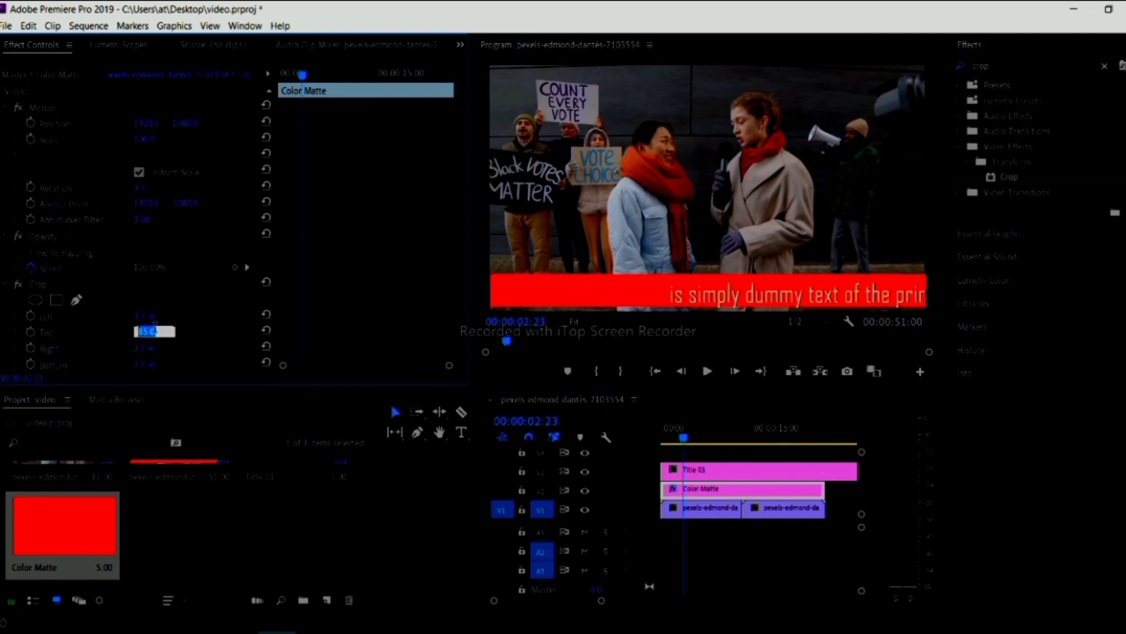
pyautogui.write('82')
pyautogui.press('Return')
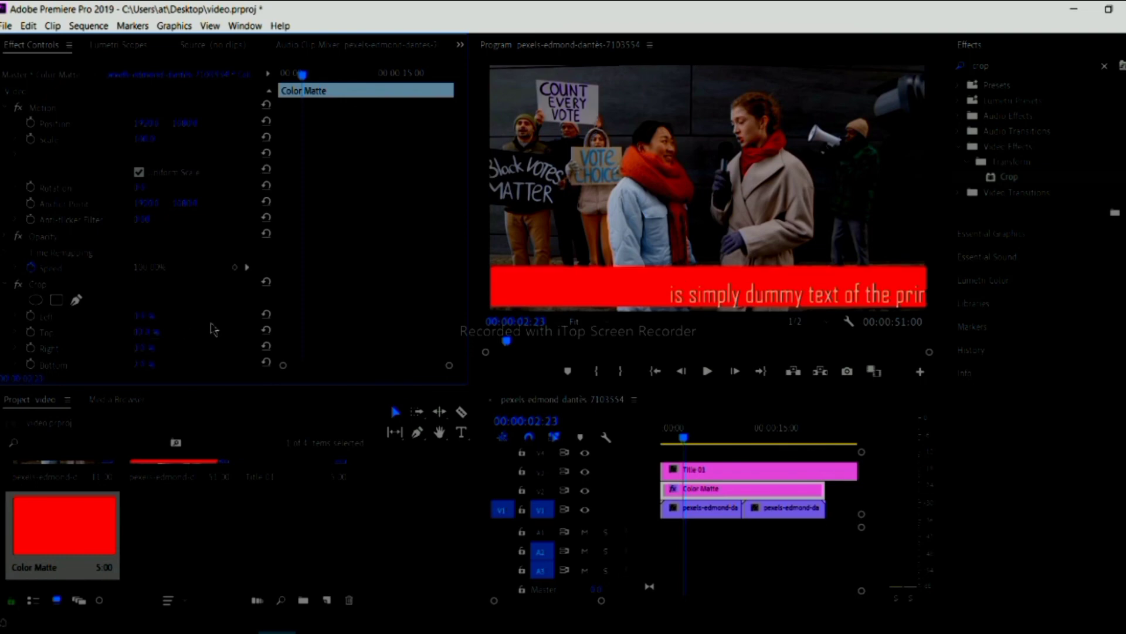
pyautogui.click(154, 332)
pyautogui.write('87')
pyautogui.press('Return')
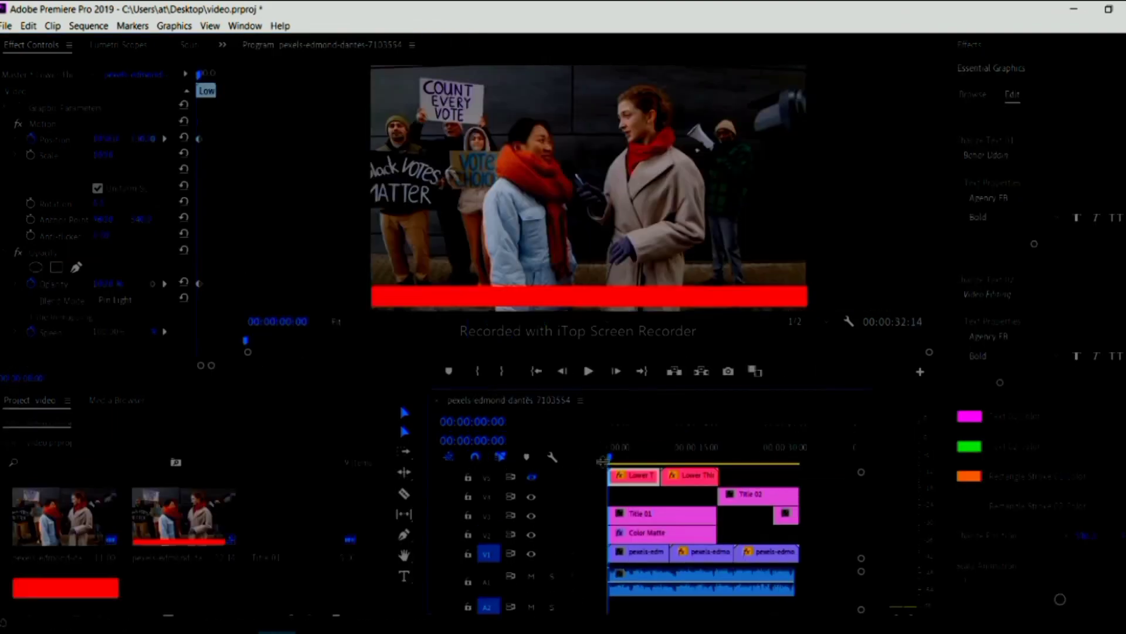
# Step: Enlarge the program monitor and play the sequence to check the text crawling over the red bar
pyautogui.moveTo(688, 384); pyautogui.dragTo(607, 564)
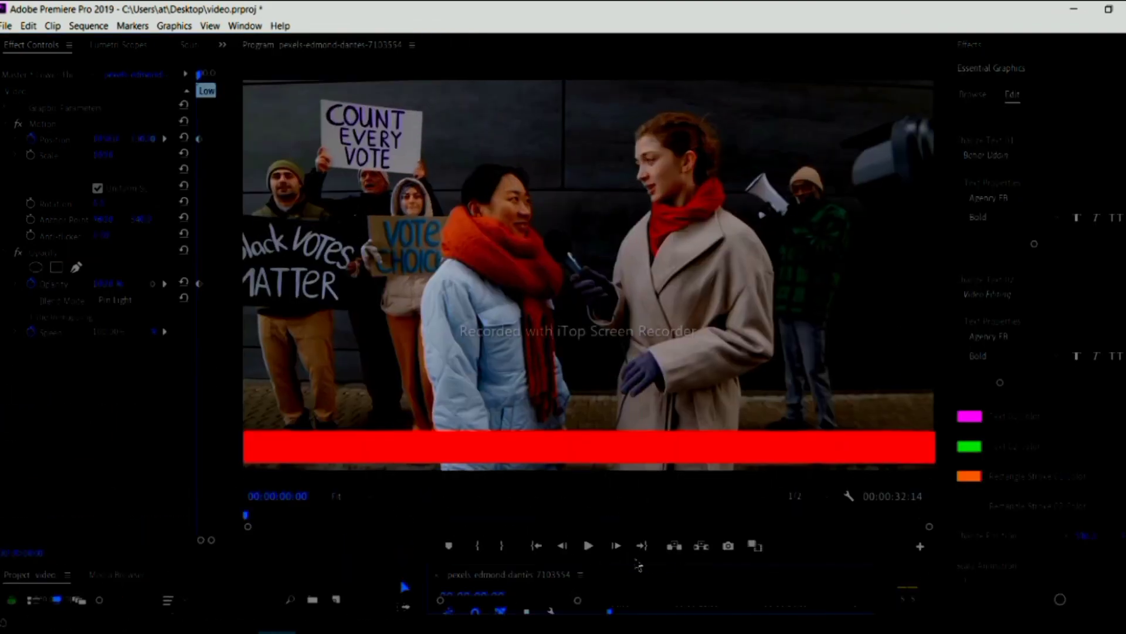
pyautogui.click(588, 547)
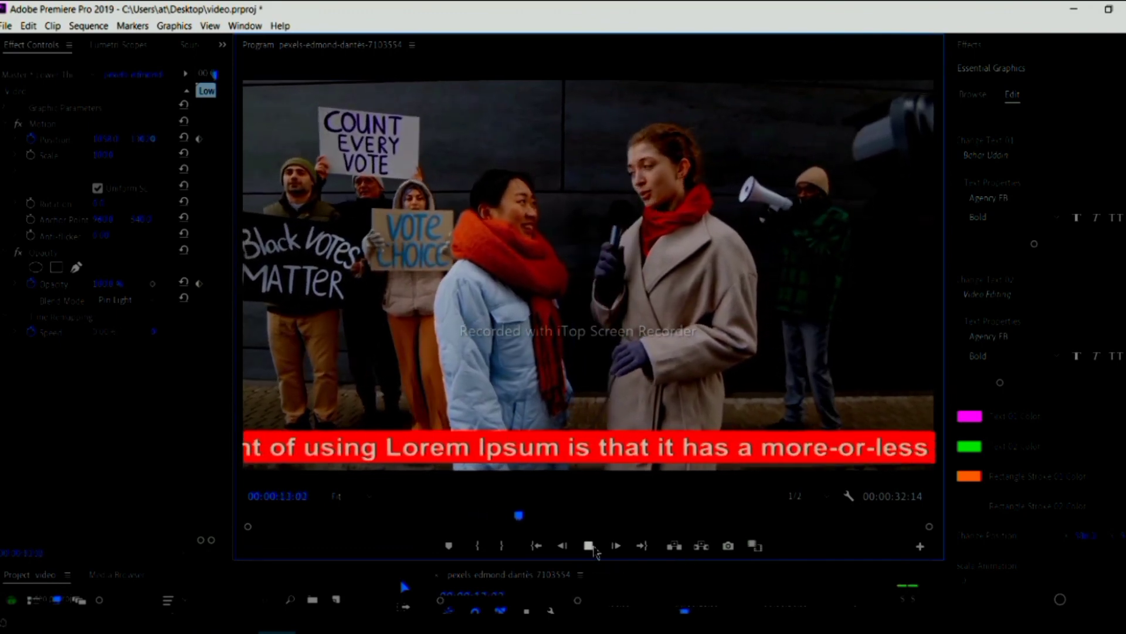
pyautogui.press('space')
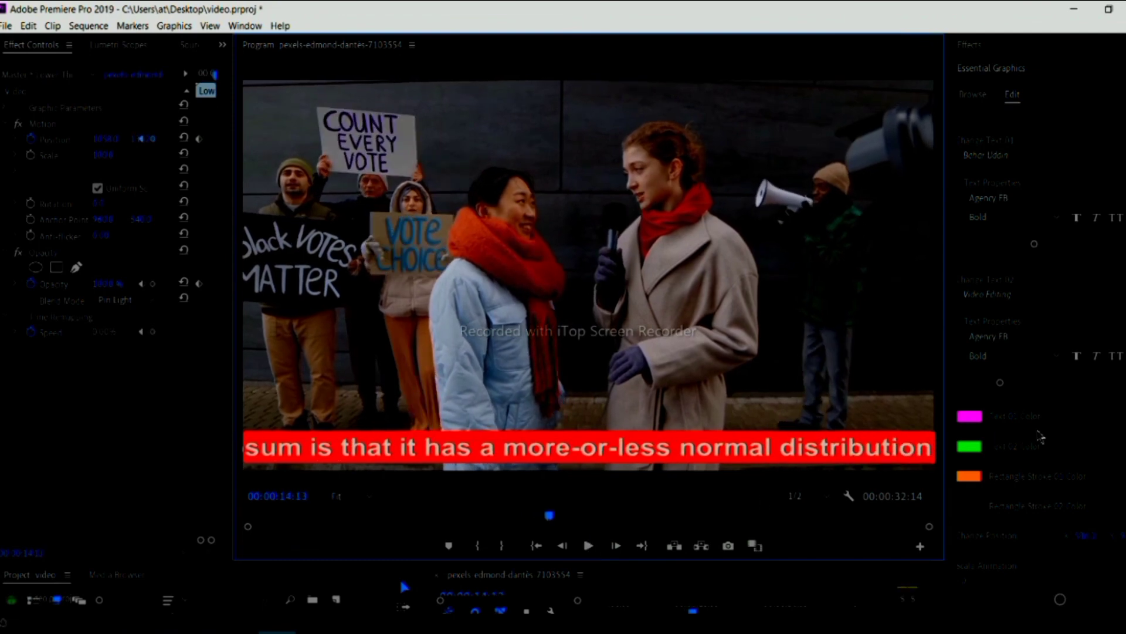
pyautogui.click(592, 553)
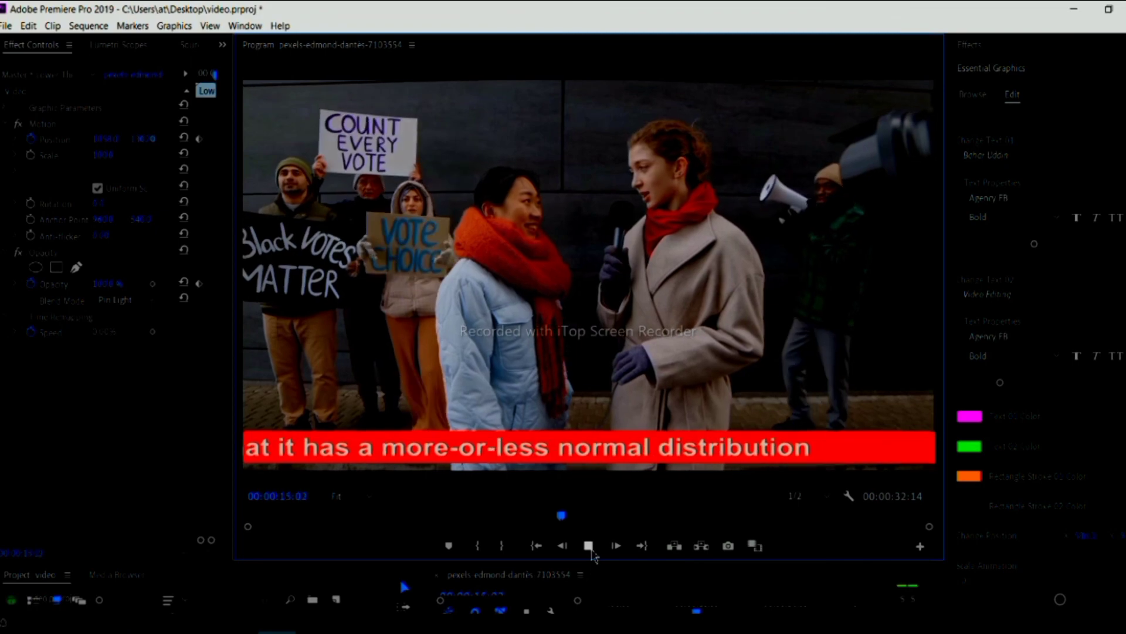